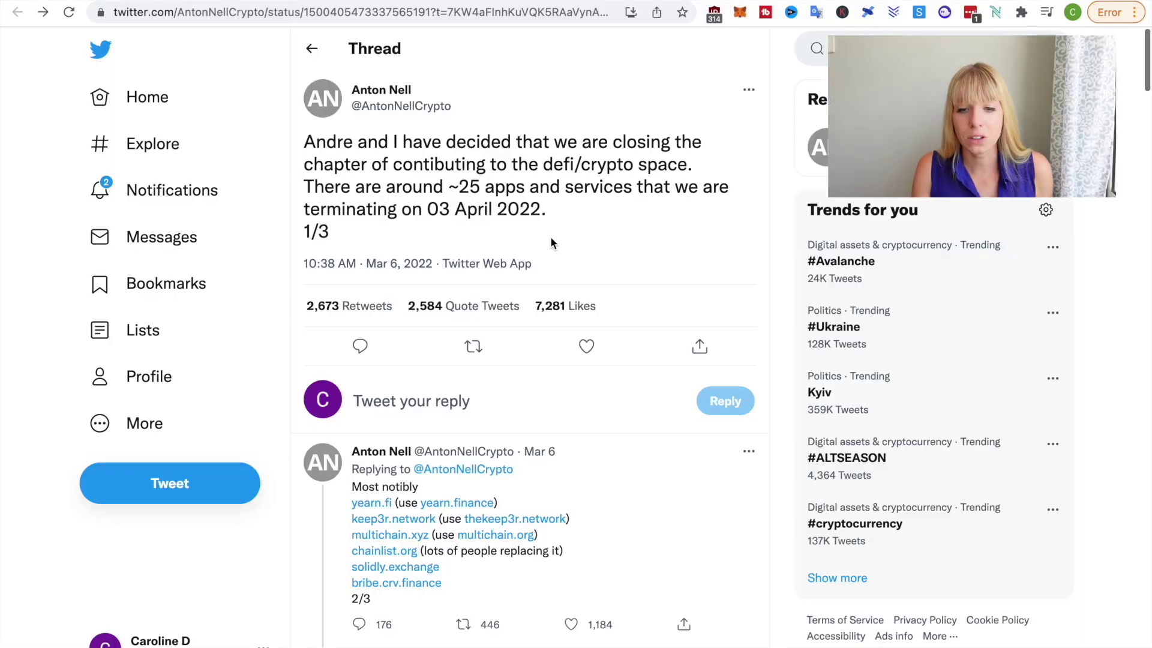
Scroll the closure thread and briefly highlight the text about services being terminated.
scroll(535, 344, "down", 3)
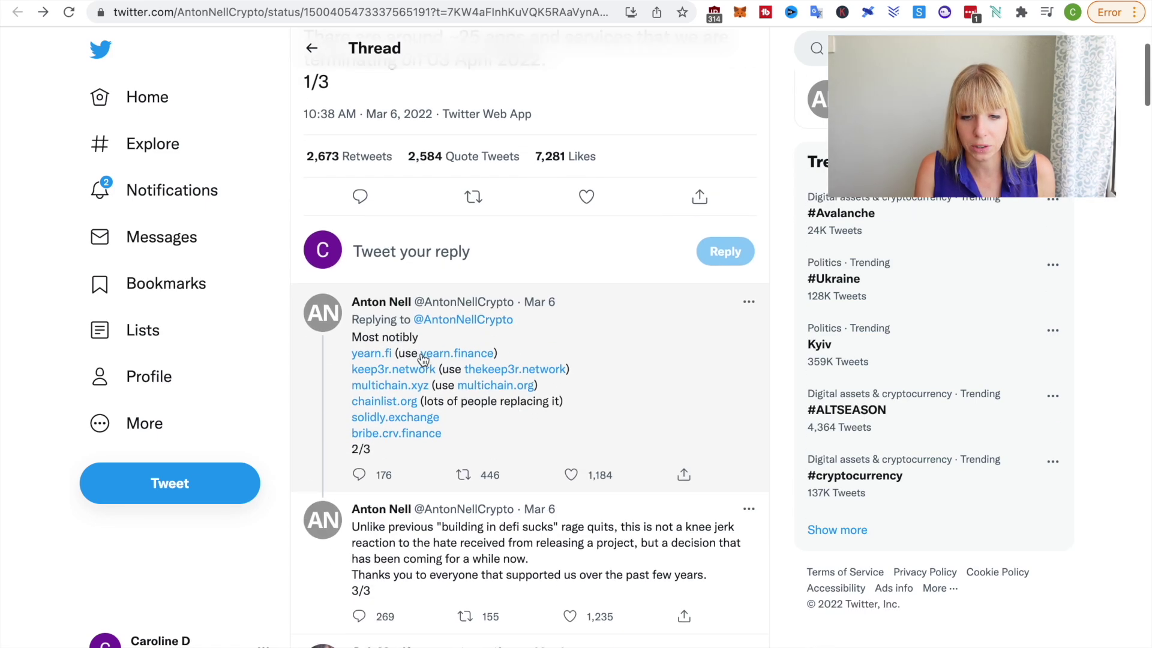
scroll(536, 344, "up", 3)
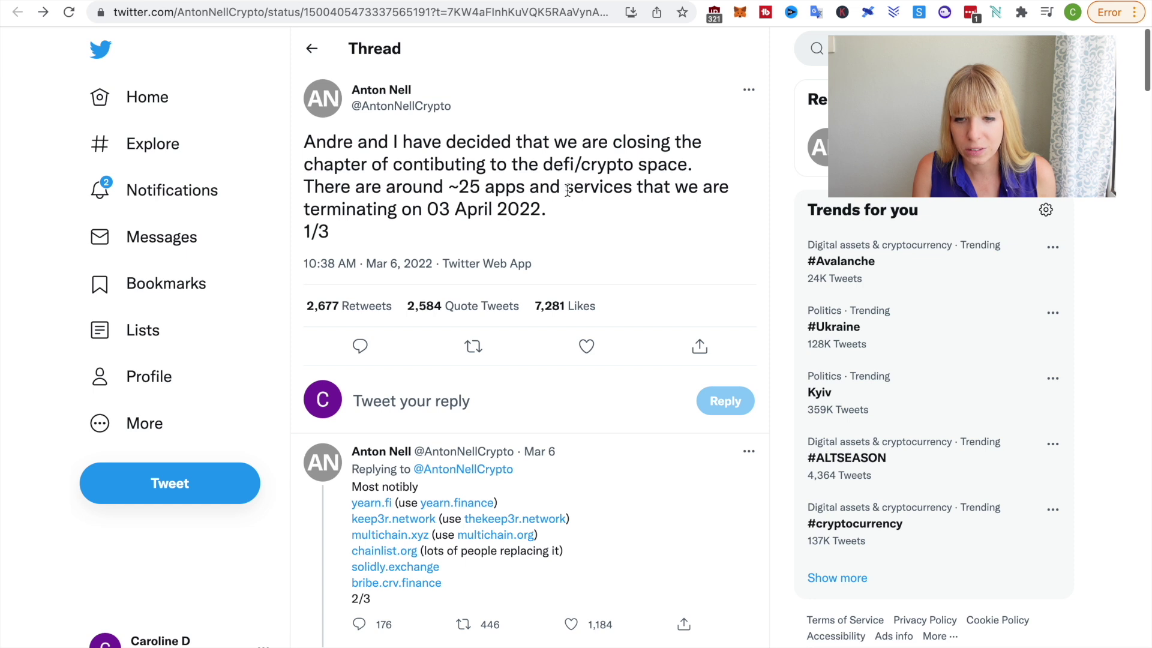
left_click_drag(564, 187, 391, 208)
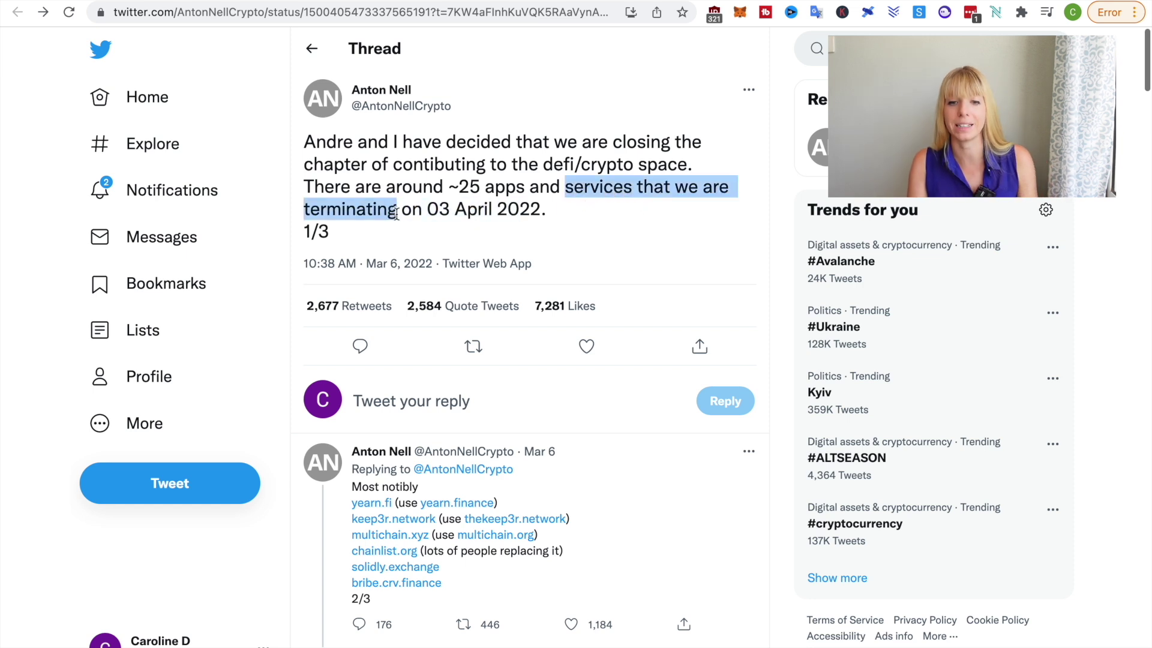
left_click(578, 210)
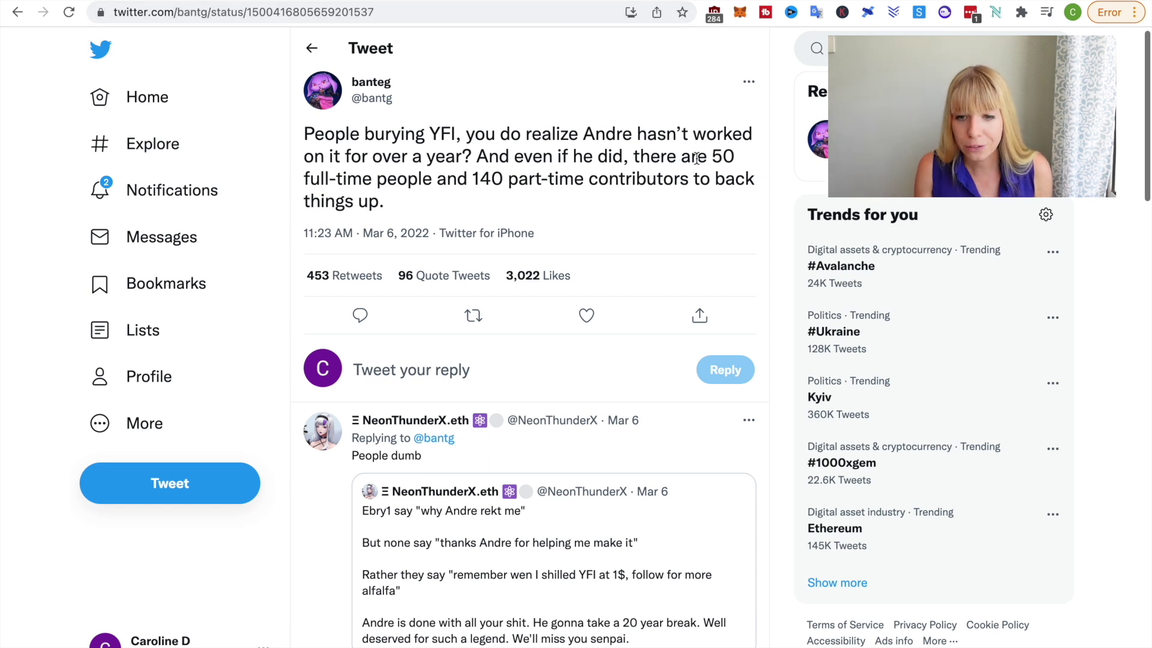
left_click_drag(710, 157, 691, 184)
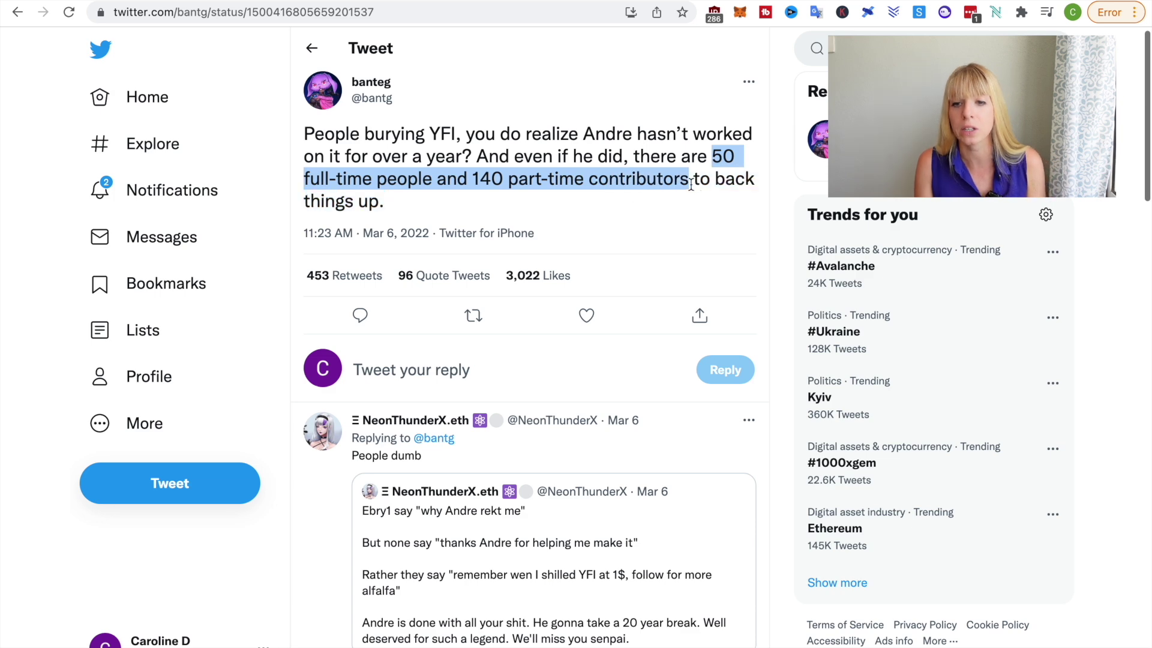
left_click(783, 221)
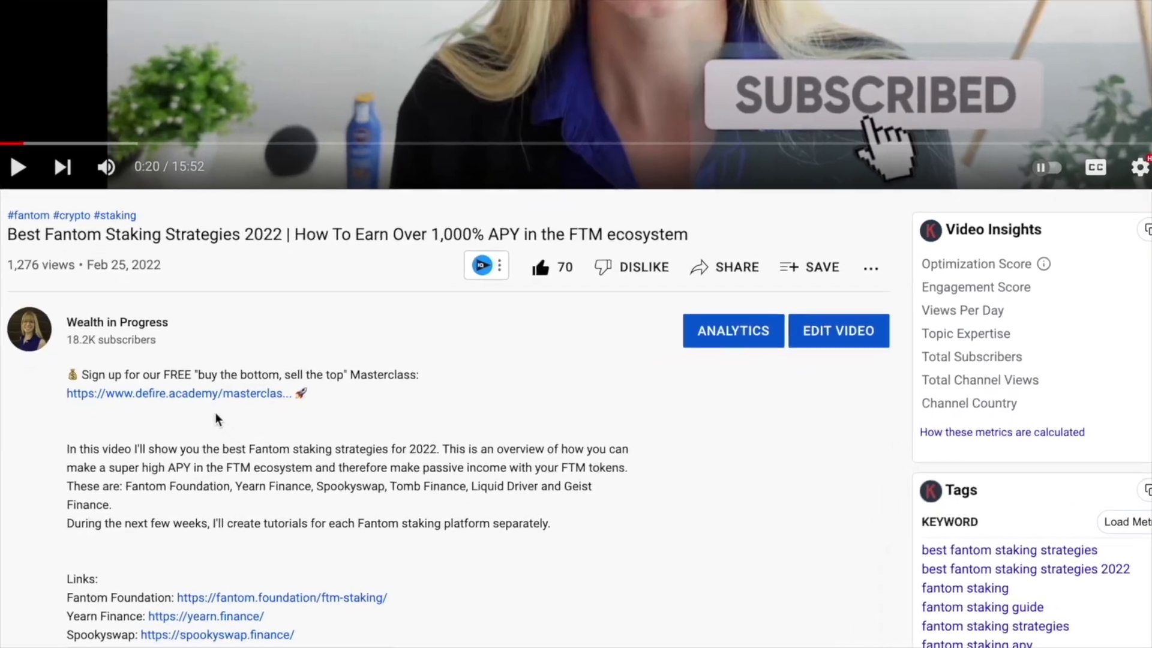
Follow the free whale metrics masterclass link in the video description.
left_click(198, 393)
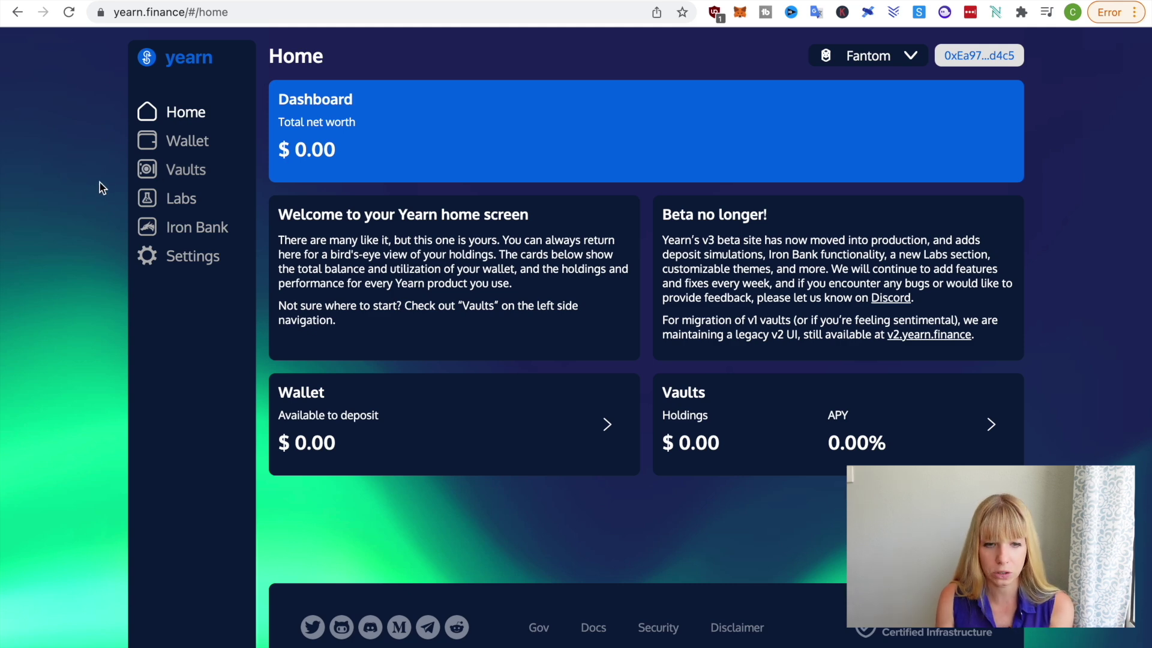
Open the Vaults page from the yearn.finance sidebar to view the vault APYs.
left_click(157, 177)
scroll(1044, 366, "down", 8)
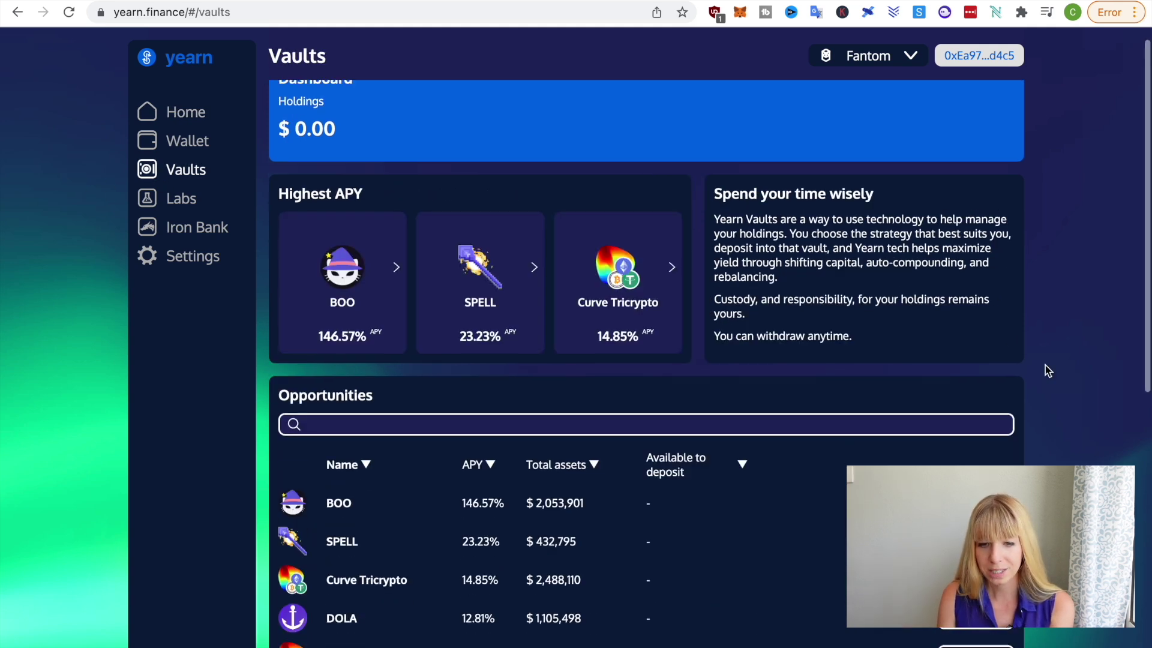
scroll(1043, 362, "up", 2)
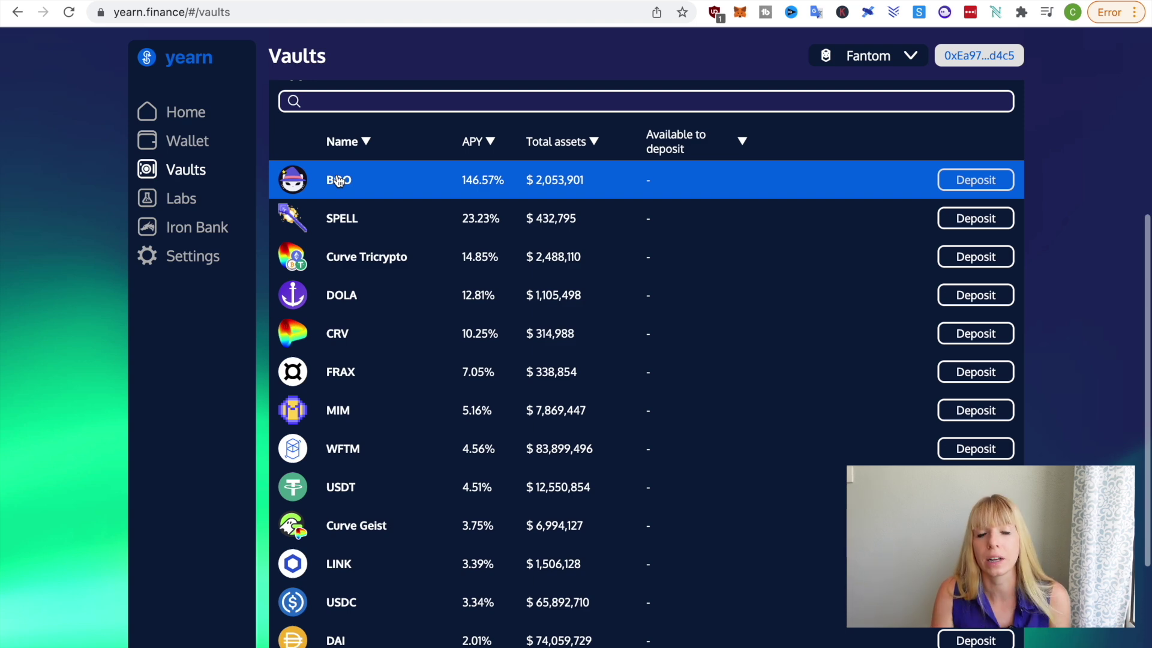
scroll(339, 180, "up", 5)
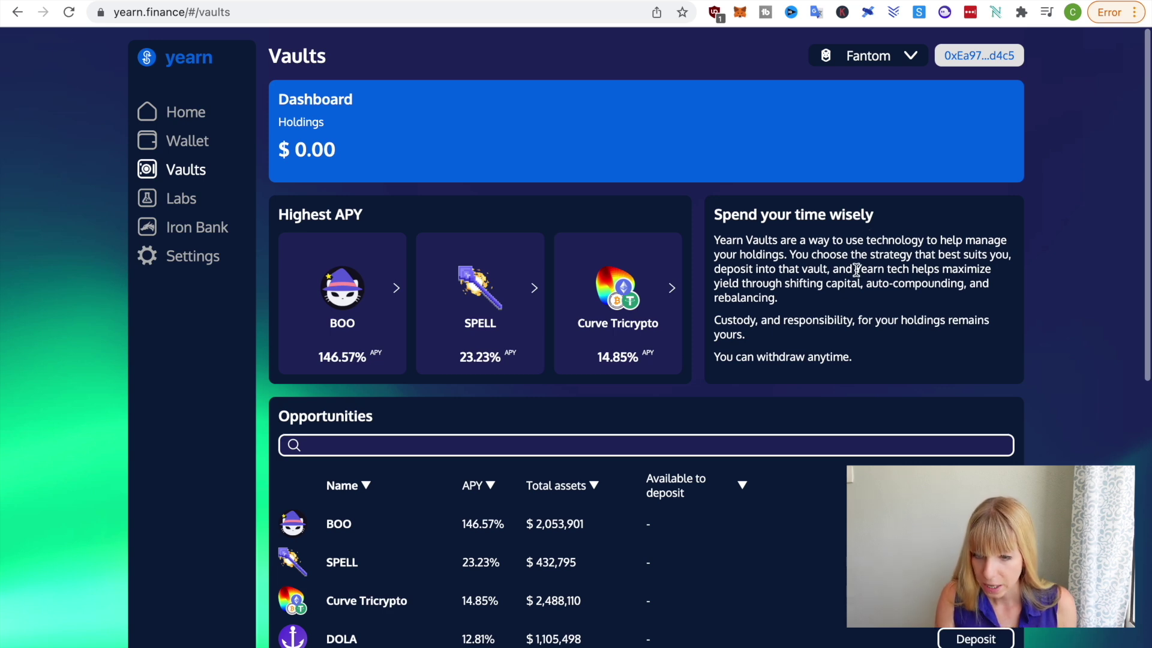
left_click_drag(856, 270, 800, 296)
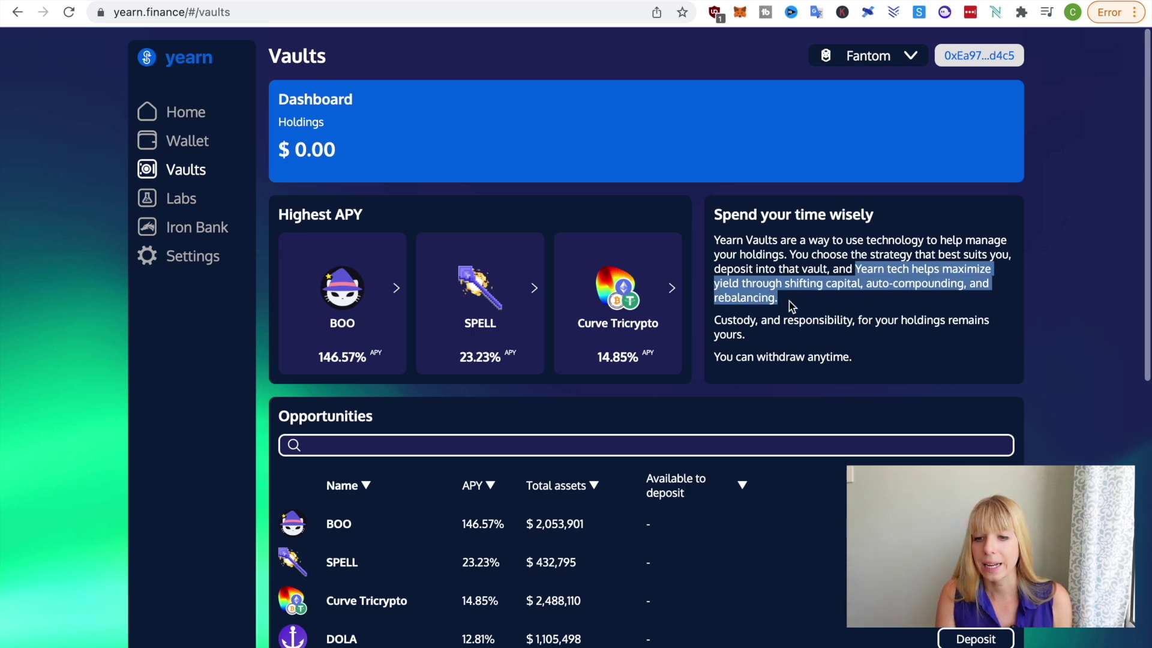
left_click(792, 306)
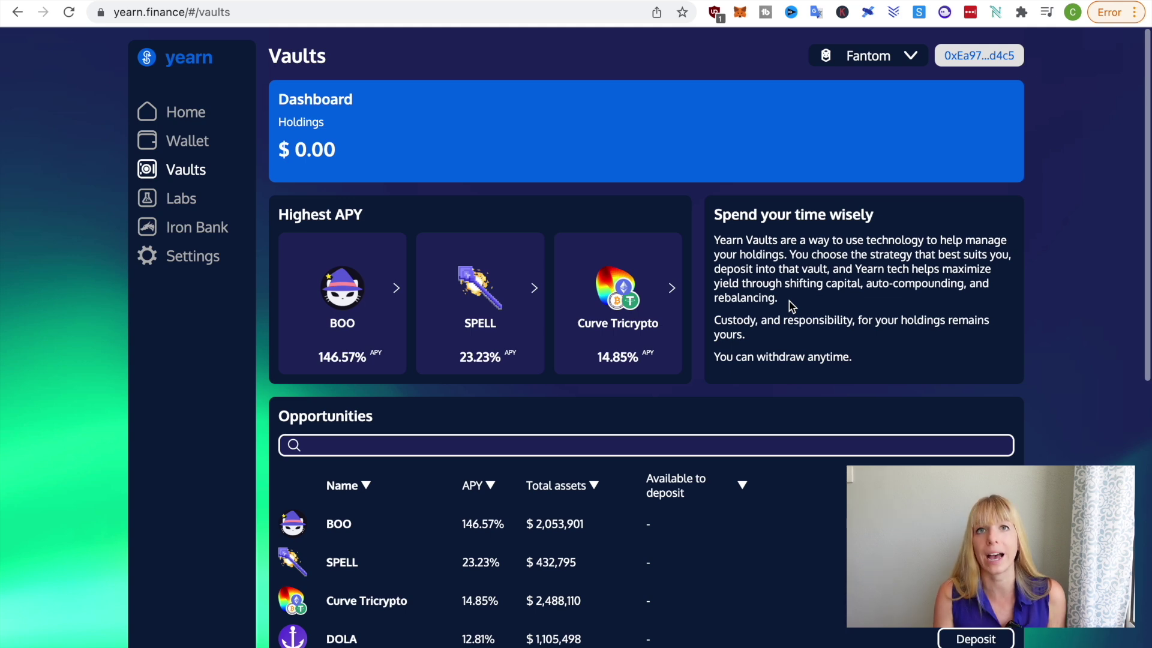
scroll(790, 304, "down", 7)
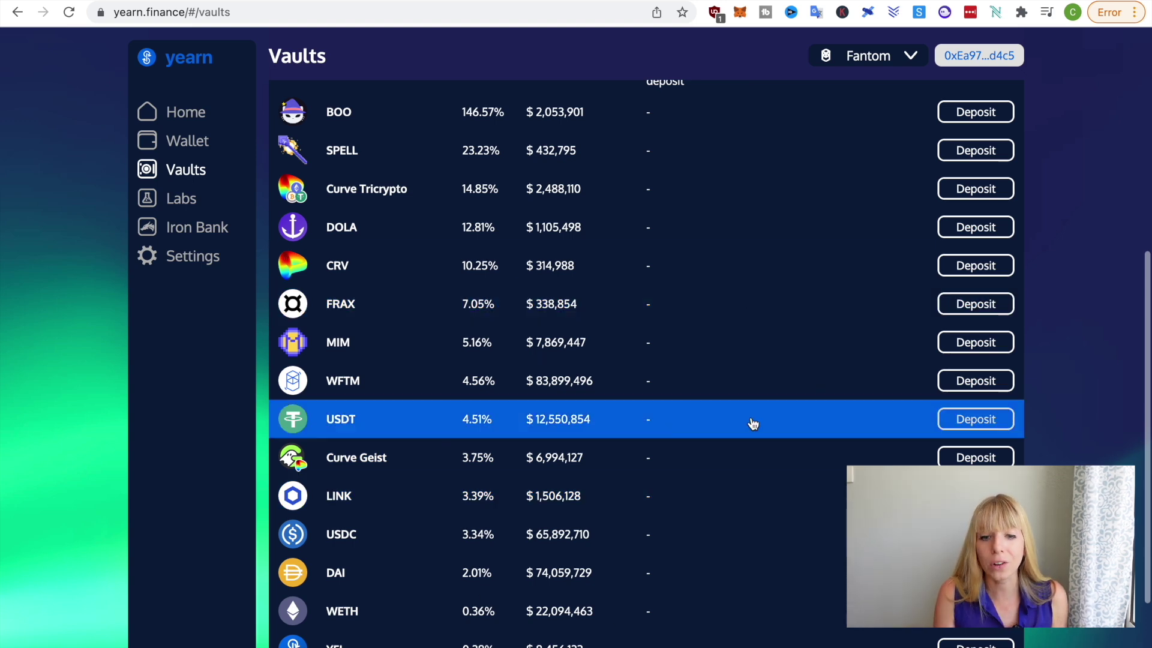
mouse_move(471, 310)
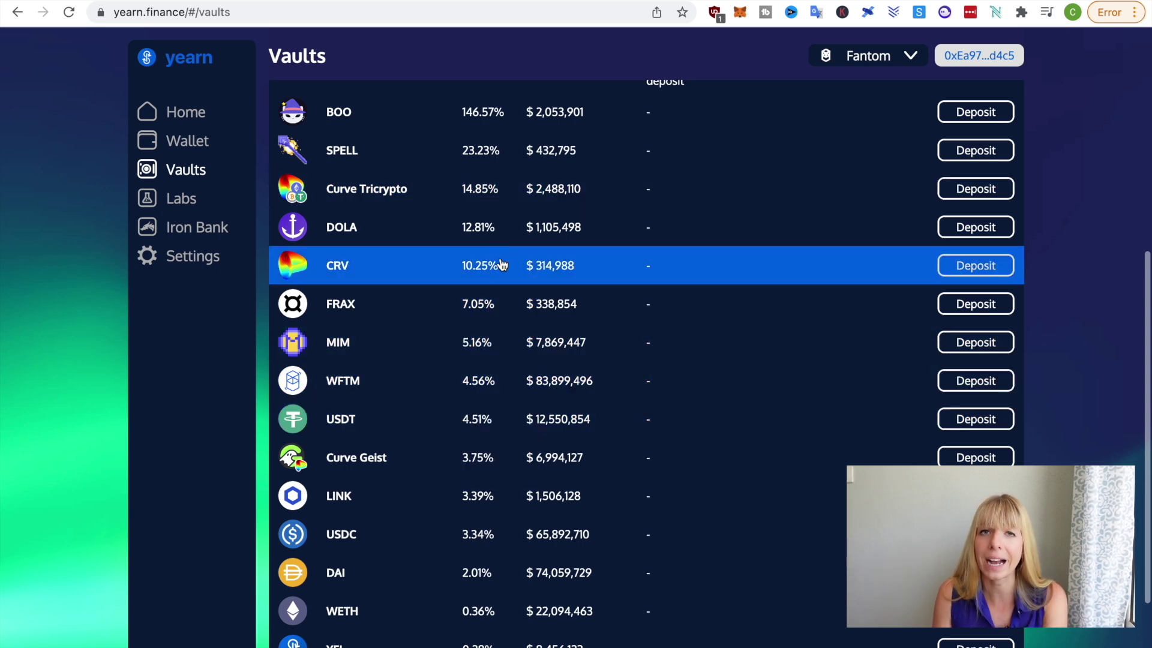
scroll(501, 265, "up", 3)
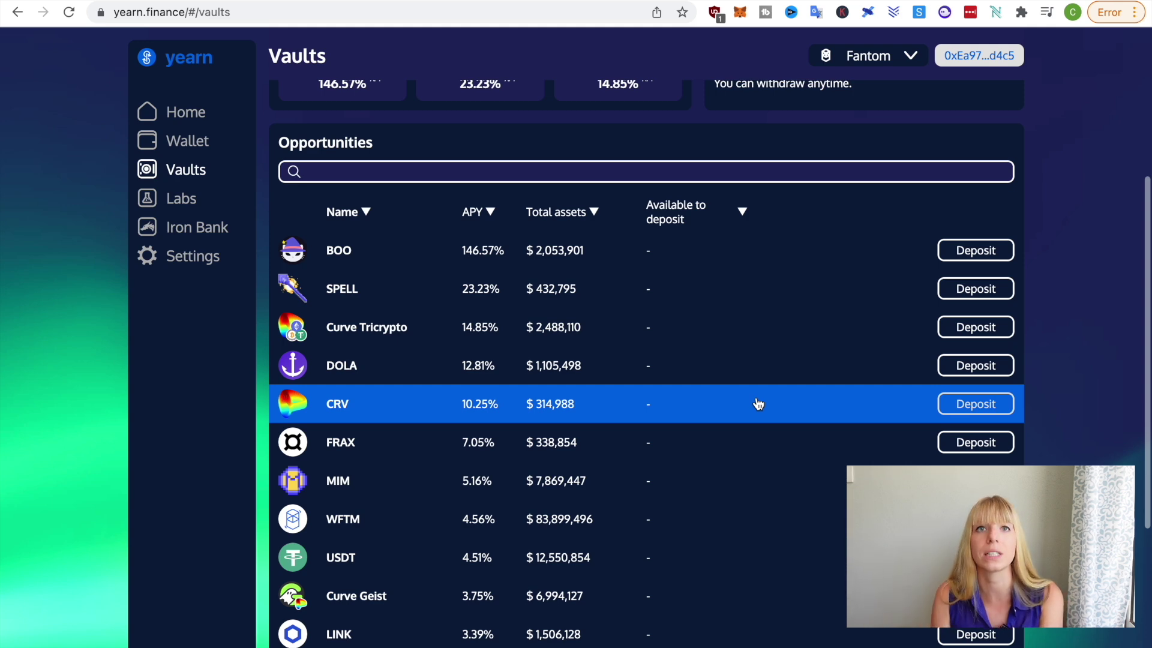
scroll(658, 489, "down", 2)
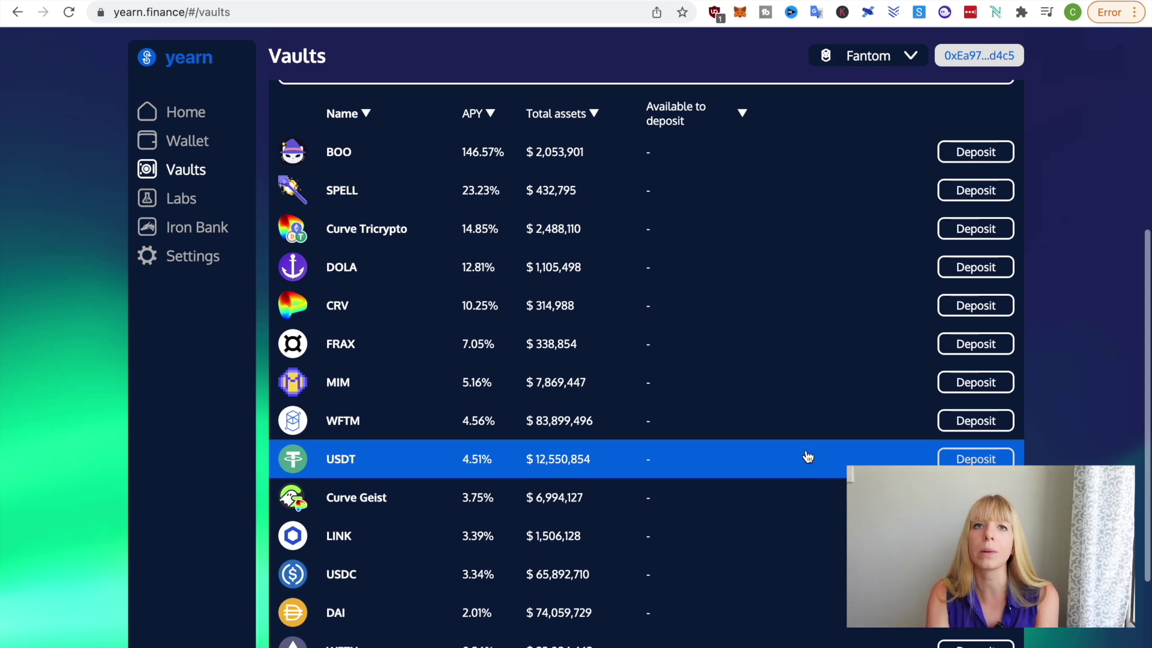
scroll(808, 457, "up", 1)
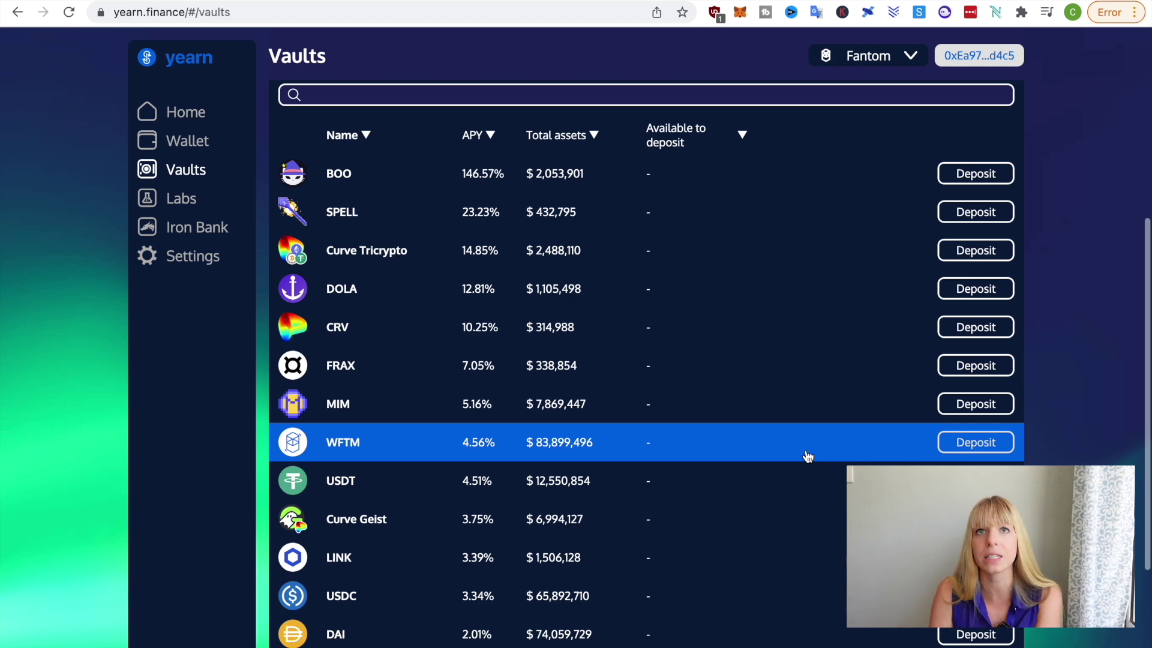
scroll(805, 456, "down", 1)
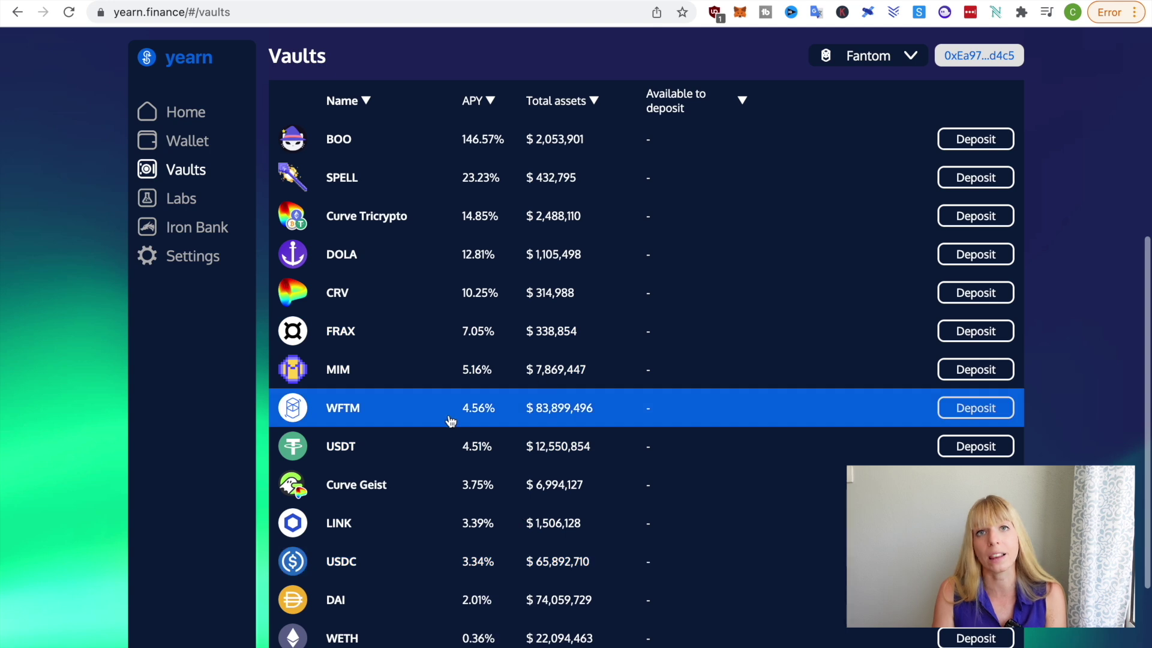
scroll(474, 450, "up", 5)
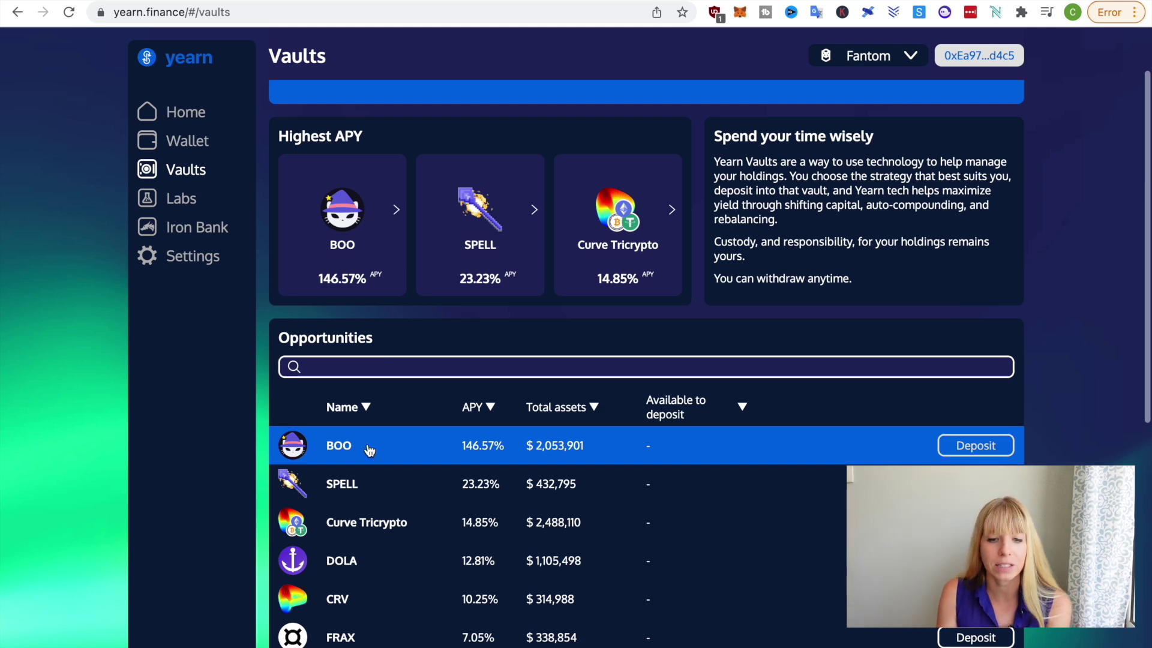
scroll(369, 450, "down", 5)
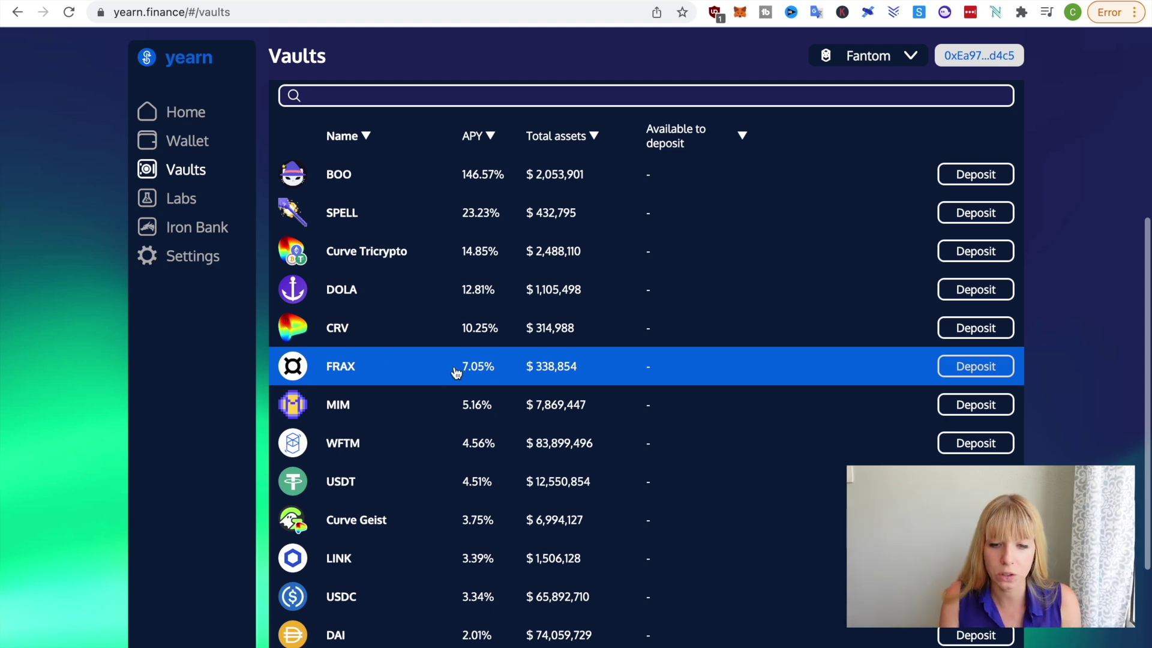
scroll(455, 372, "up", 2)
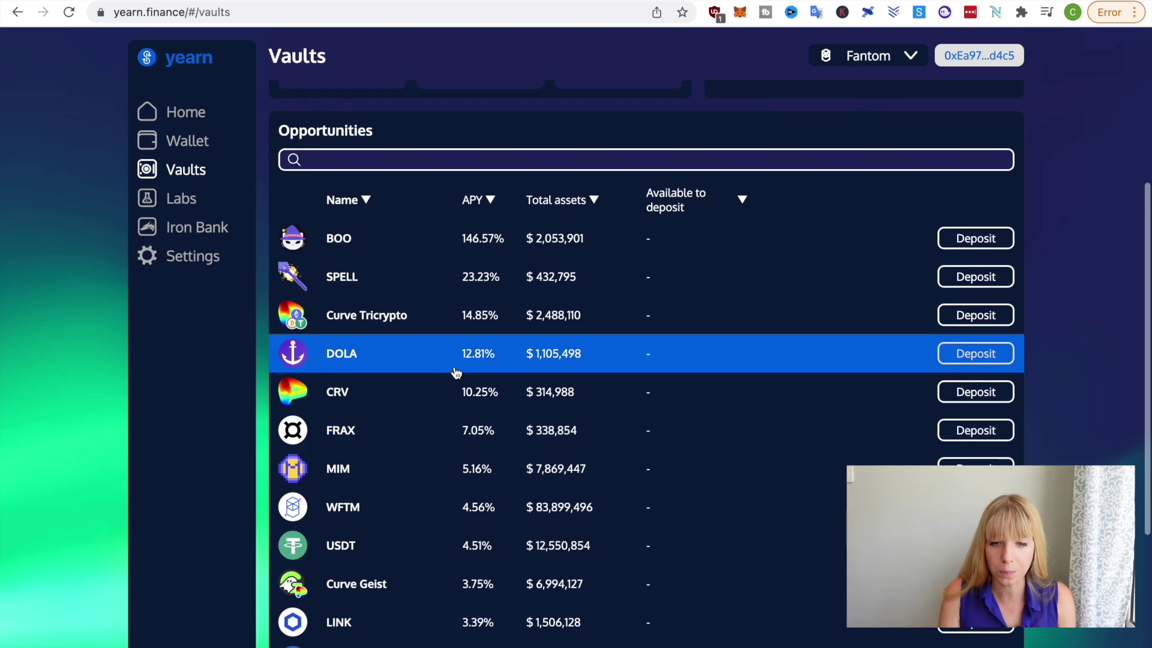
left_click(380, 240)
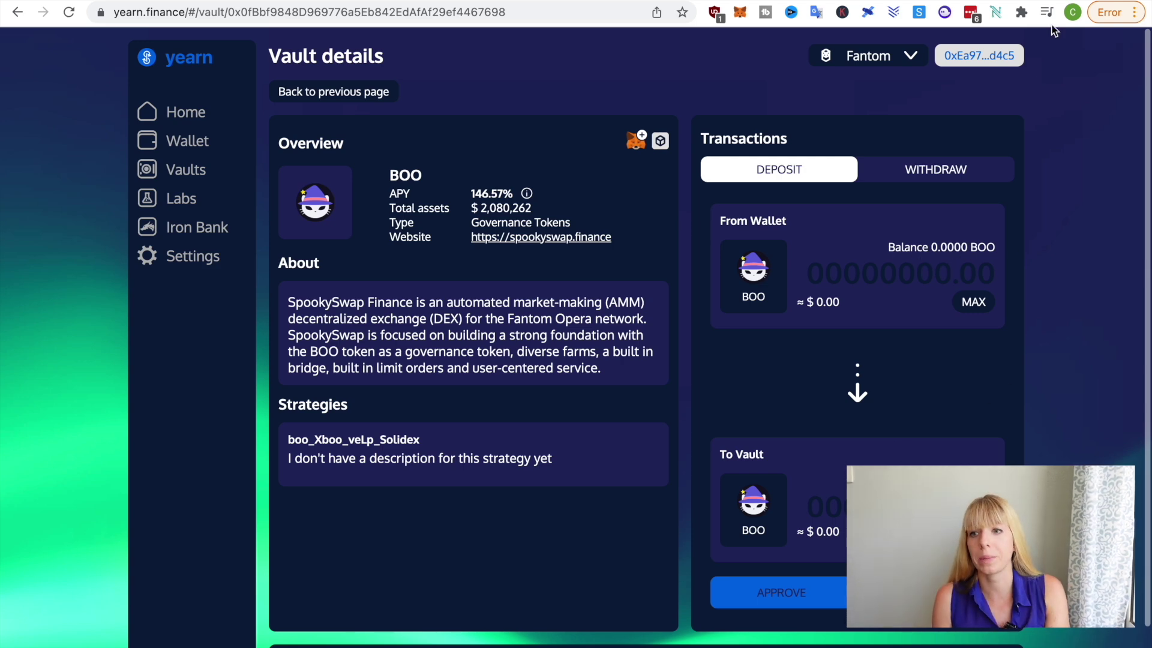
Load spookyswap.finance in a new browser tab.
key("ctrl+t")
type("a")
key("BackSpace")
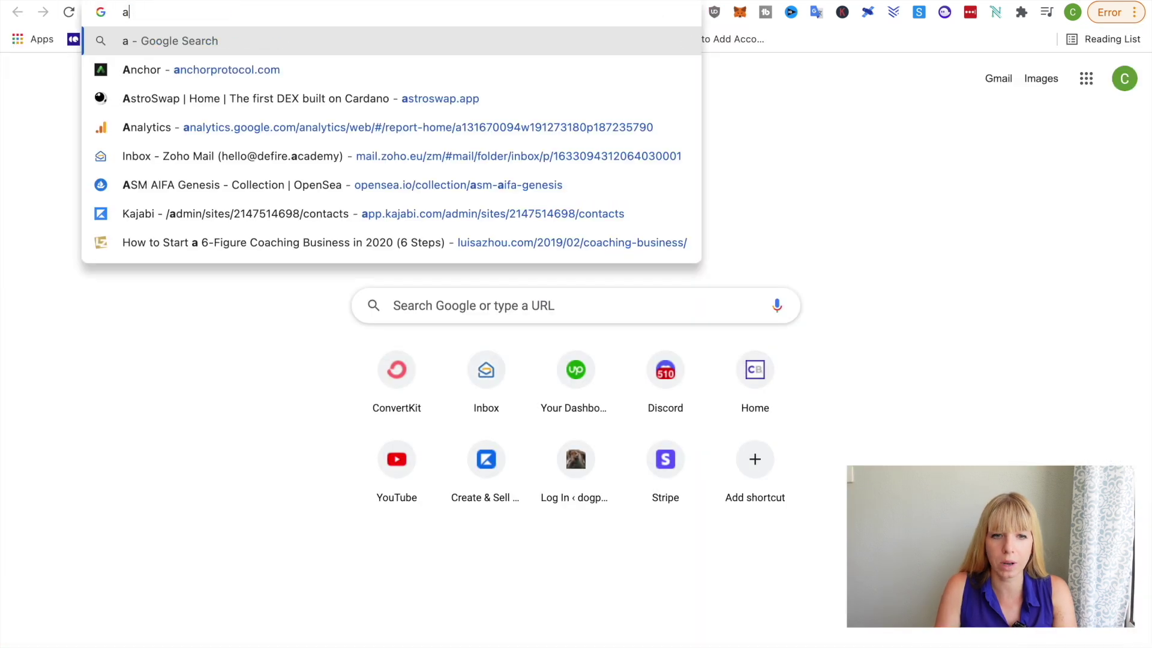
key("BackSpace")
type("spookyswap.finance")
key("Return")
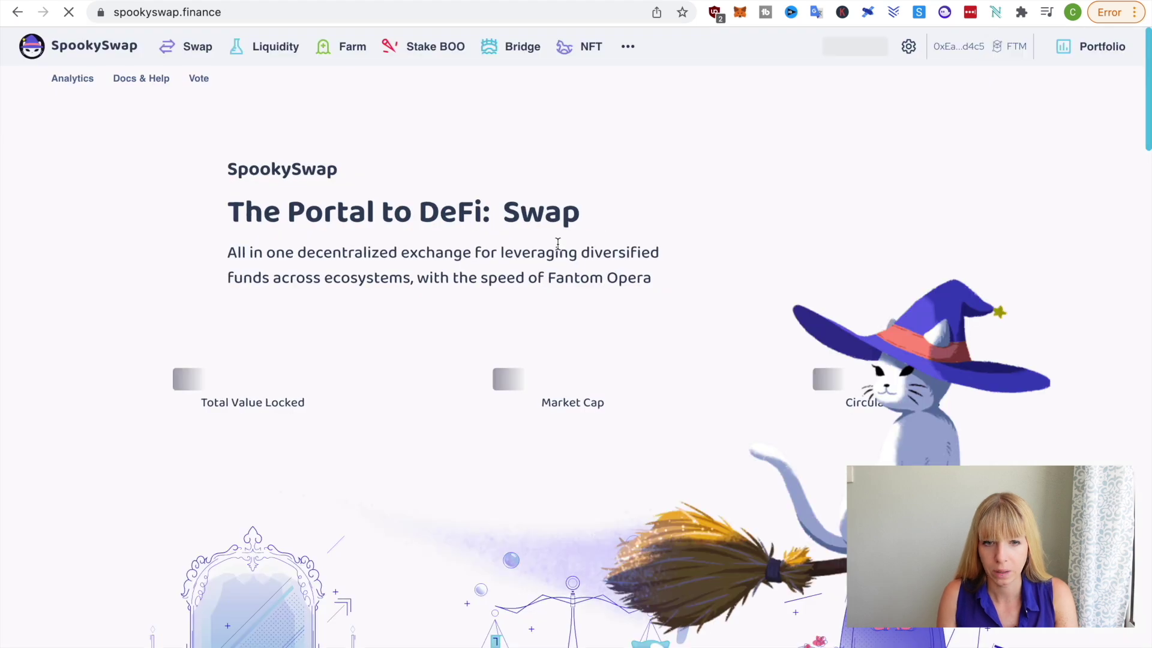
Swap 5 FTM for BOO on SpookySwap, then return to the Yearn BOO vault tab.
left_click(195, 50)
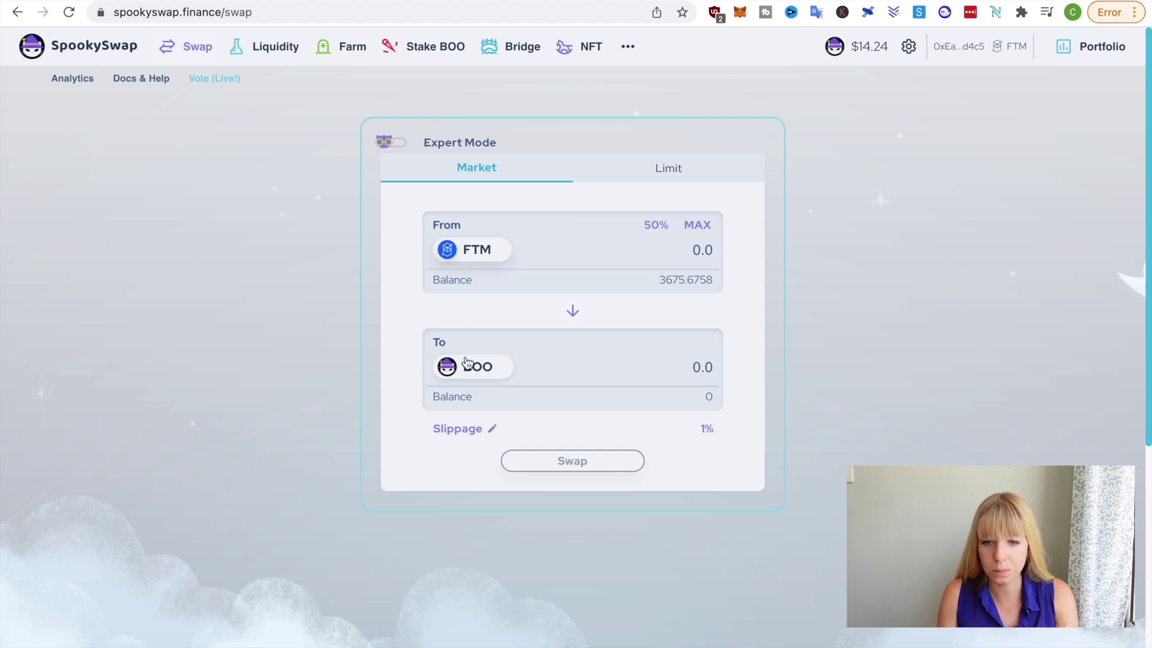
type("5")
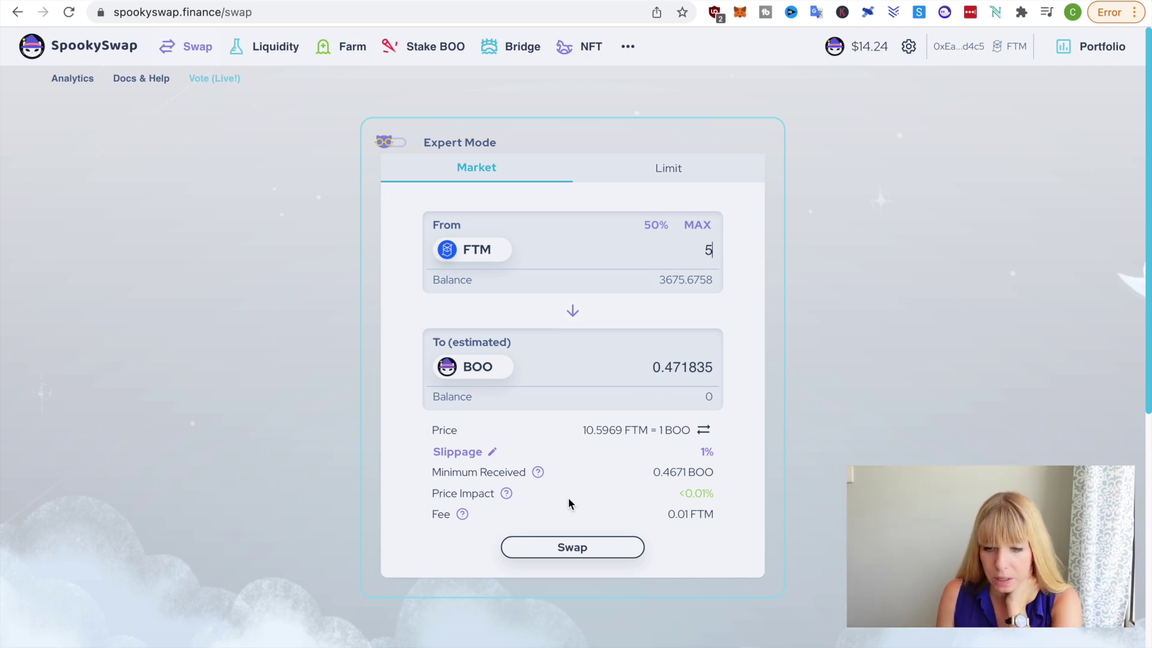
left_click(569, 545)
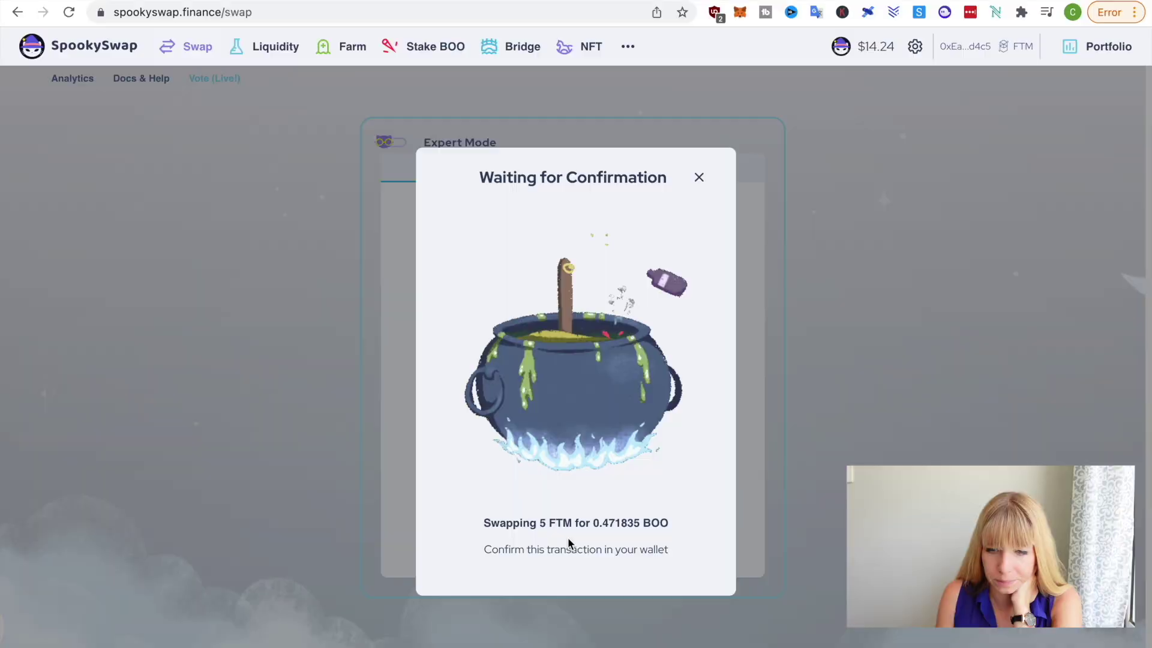
scroll(670, 460, "down", 1)
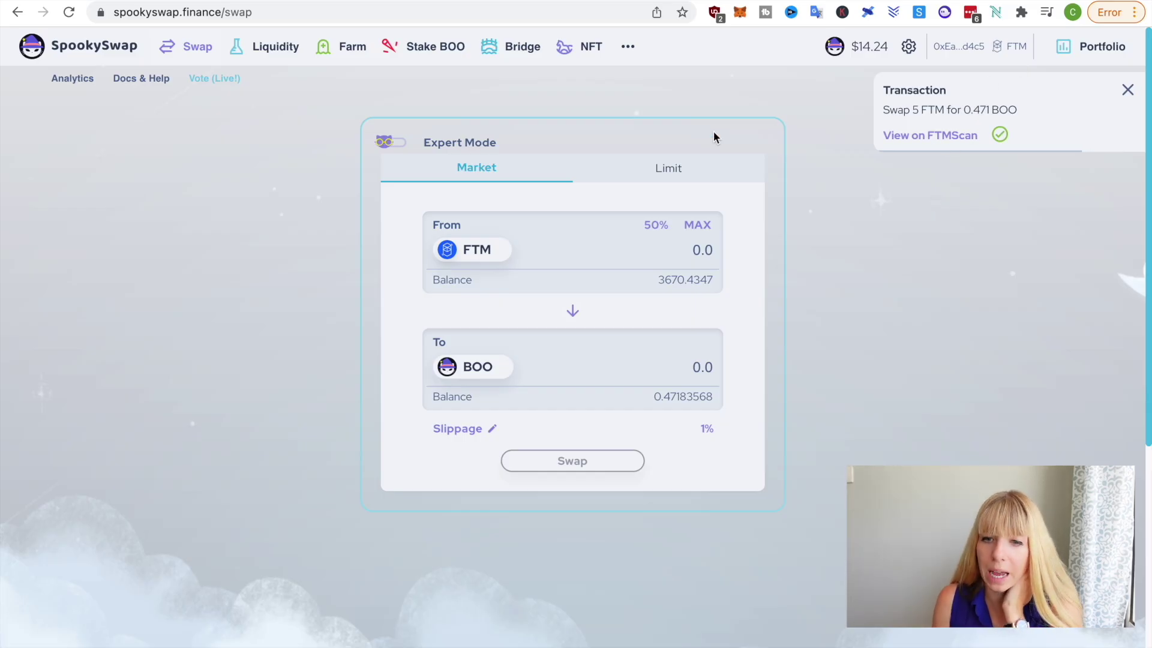
left_click(618, 3)
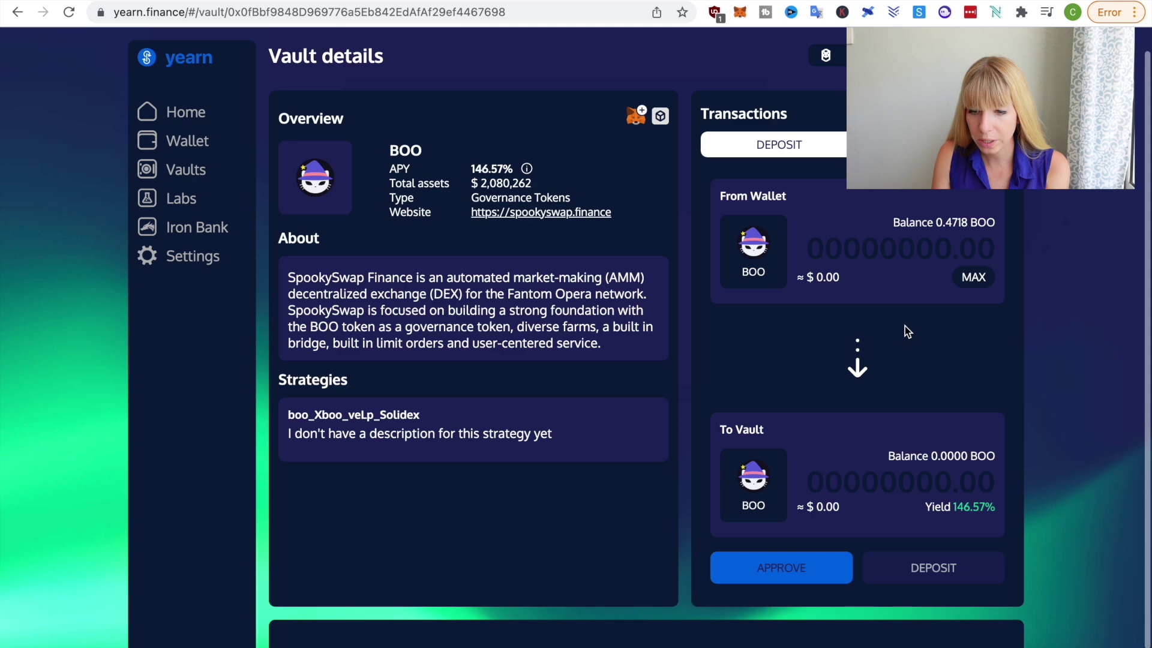
Approve the Yearn BOO vault to use the wallet's BOO.
scroll(904, 326, "down", 1)
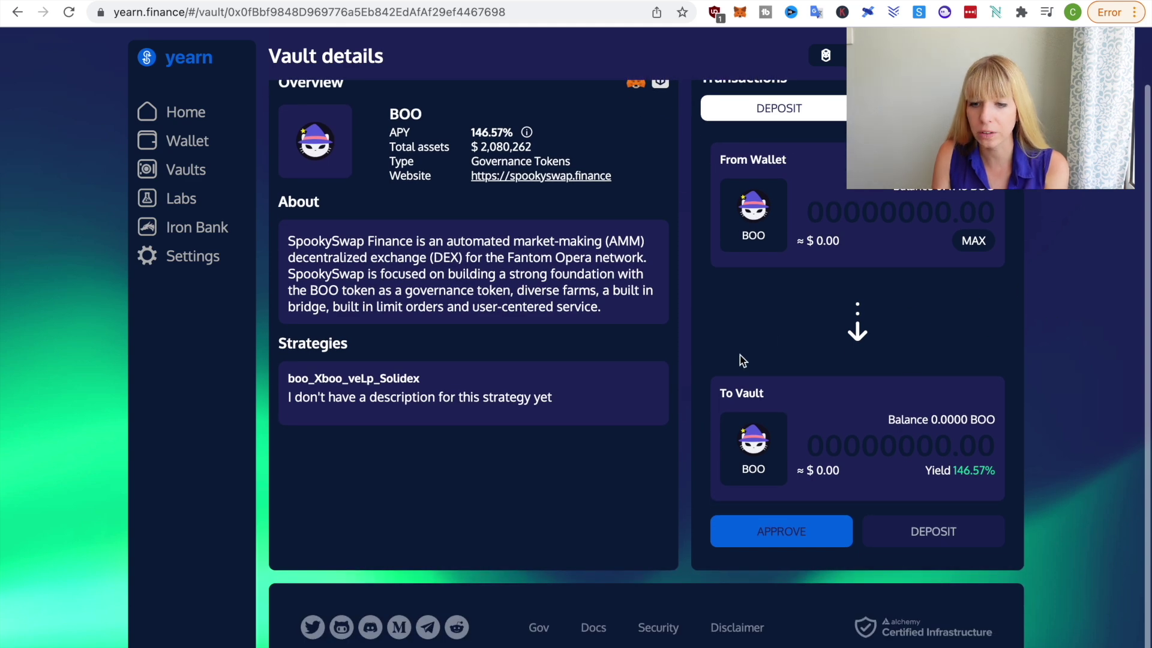
scroll(702, 399, "up", 1)
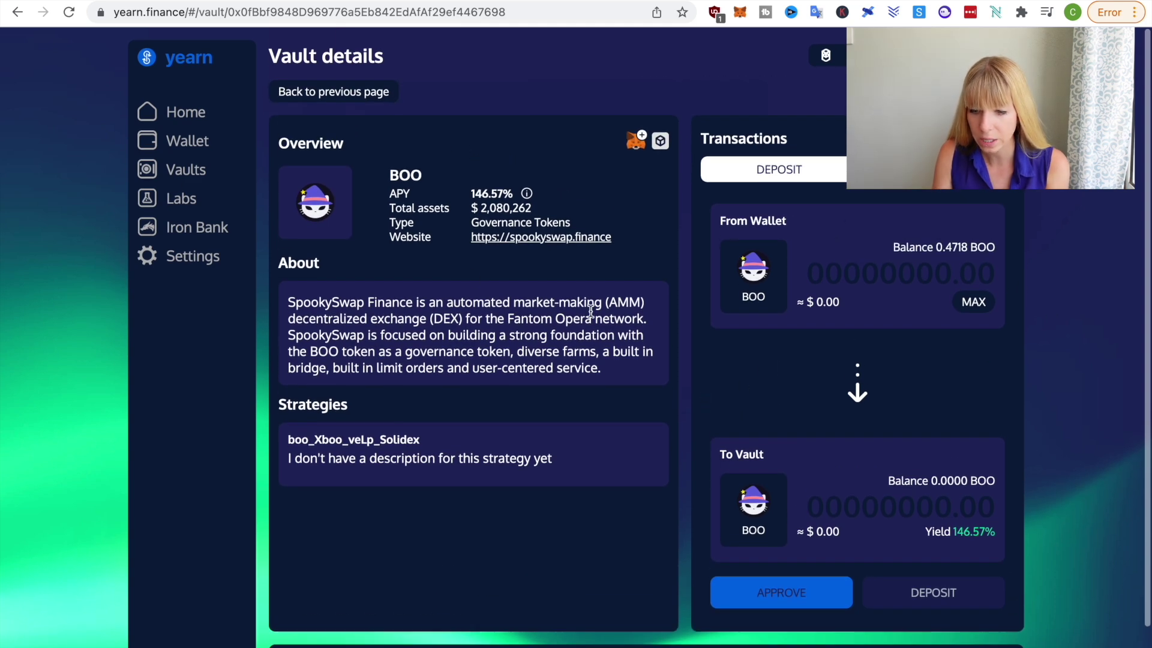
scroll(960, 456, "down", 1)
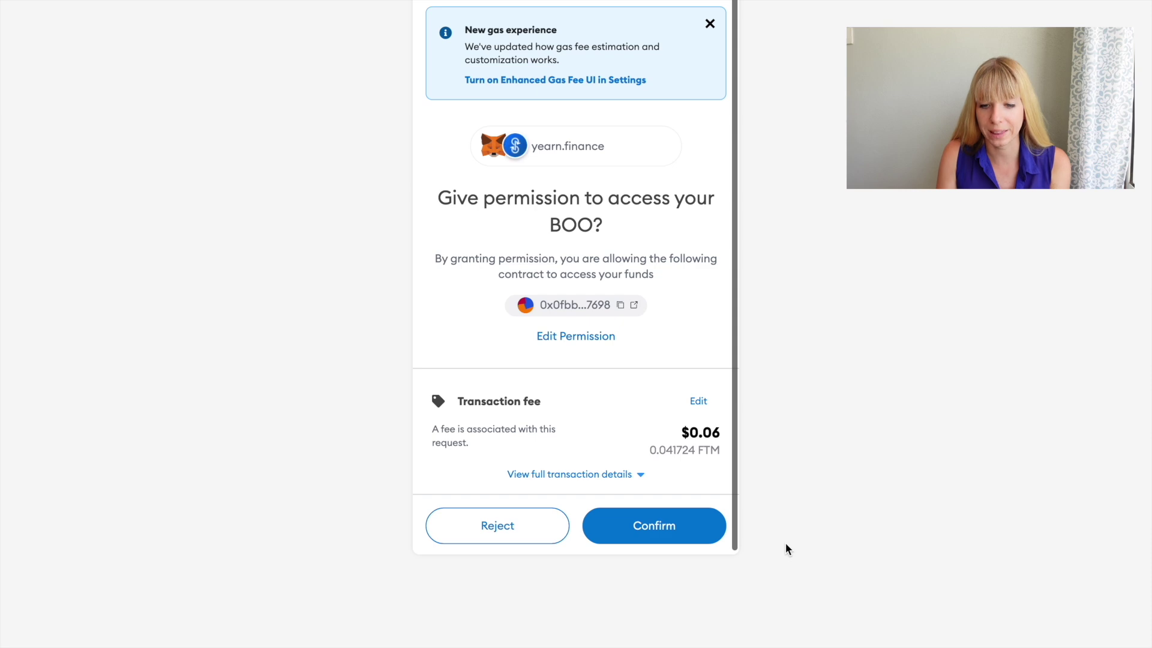
left_click(658, 536)
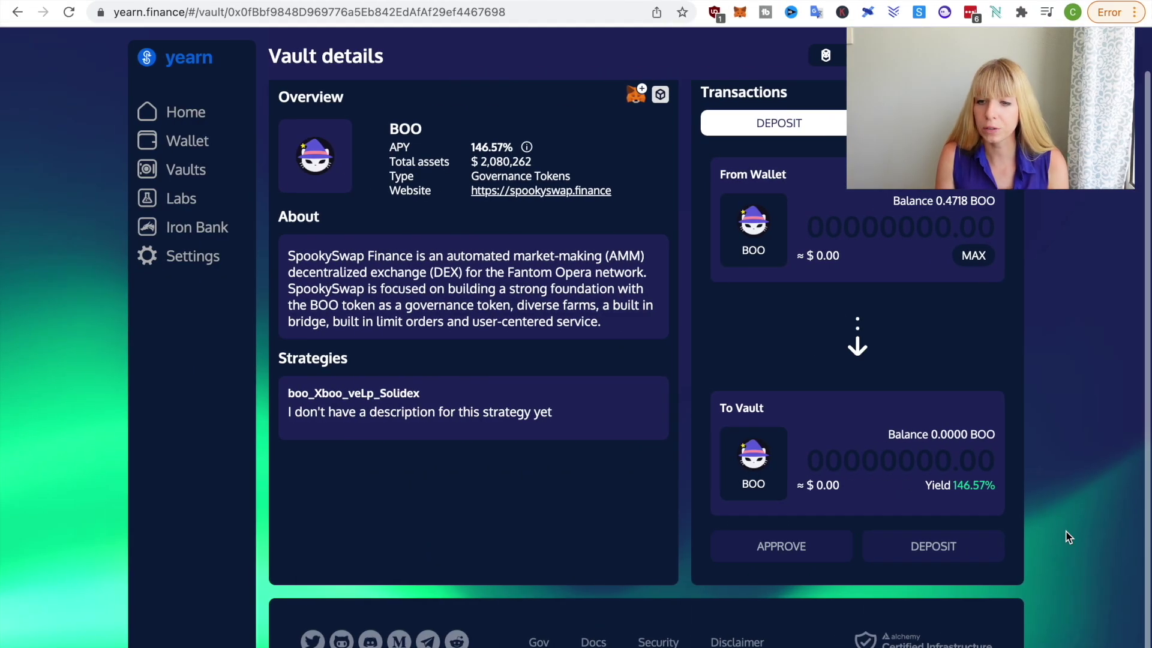
Deposit the full 0.4718 BOO balance into the vault and return to the Vaults overview.
left_click(974, 256)
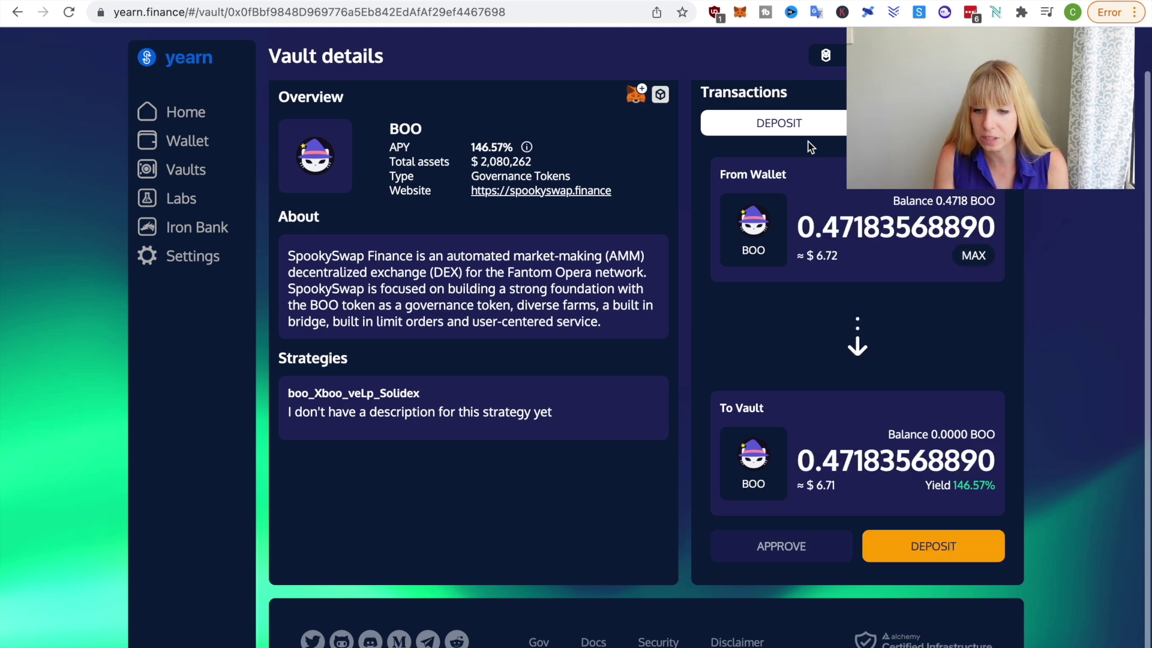
scroll(1043, 327, "down", 1)
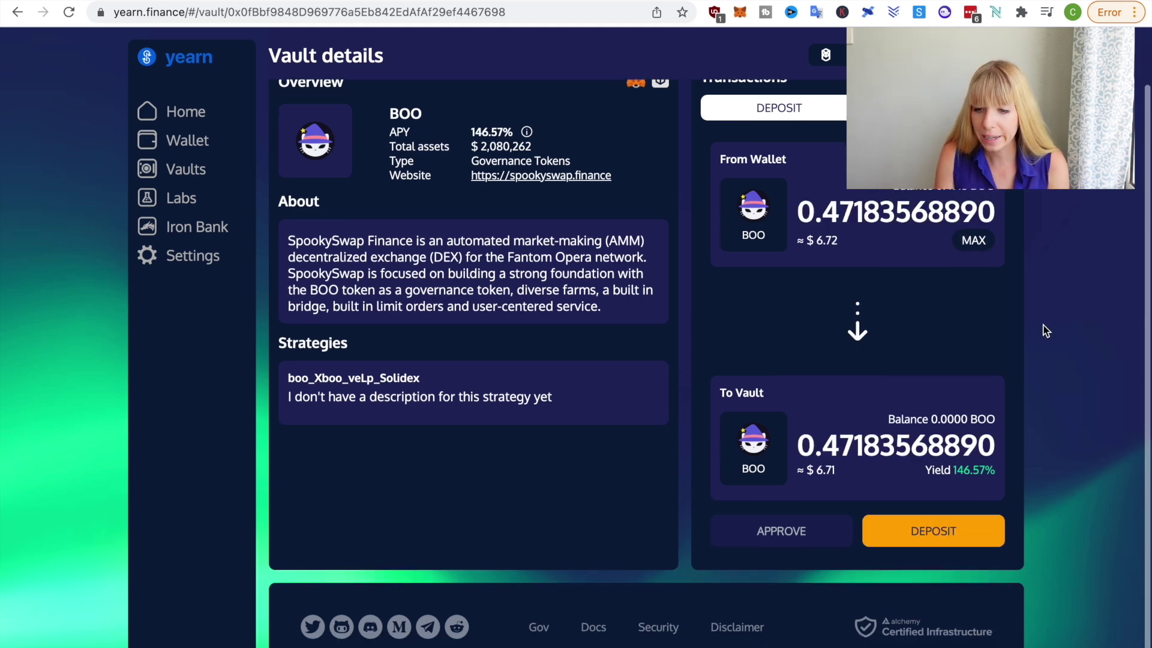
left_click(942, 534)
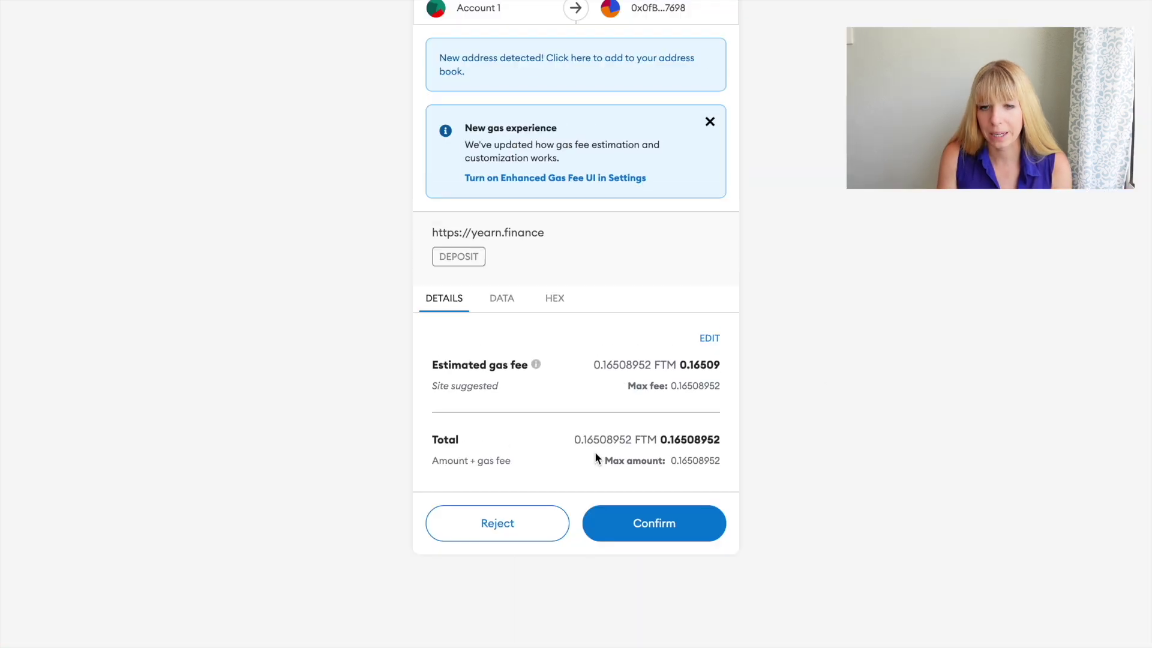
left_click(658, 526)
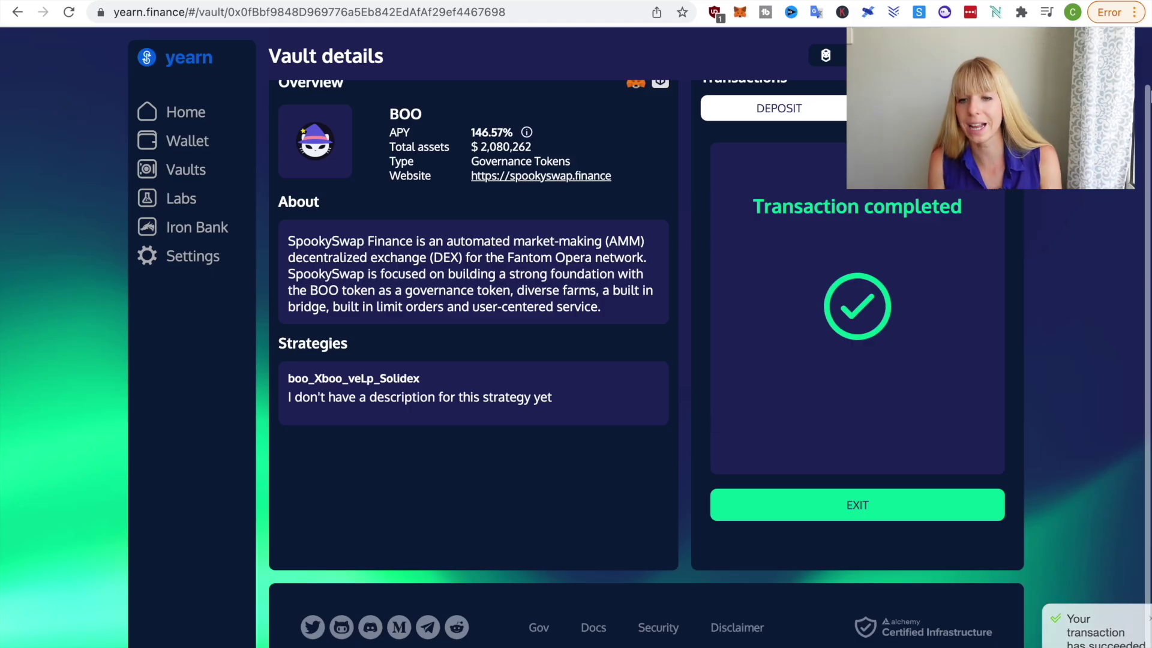
key("alt+Left")
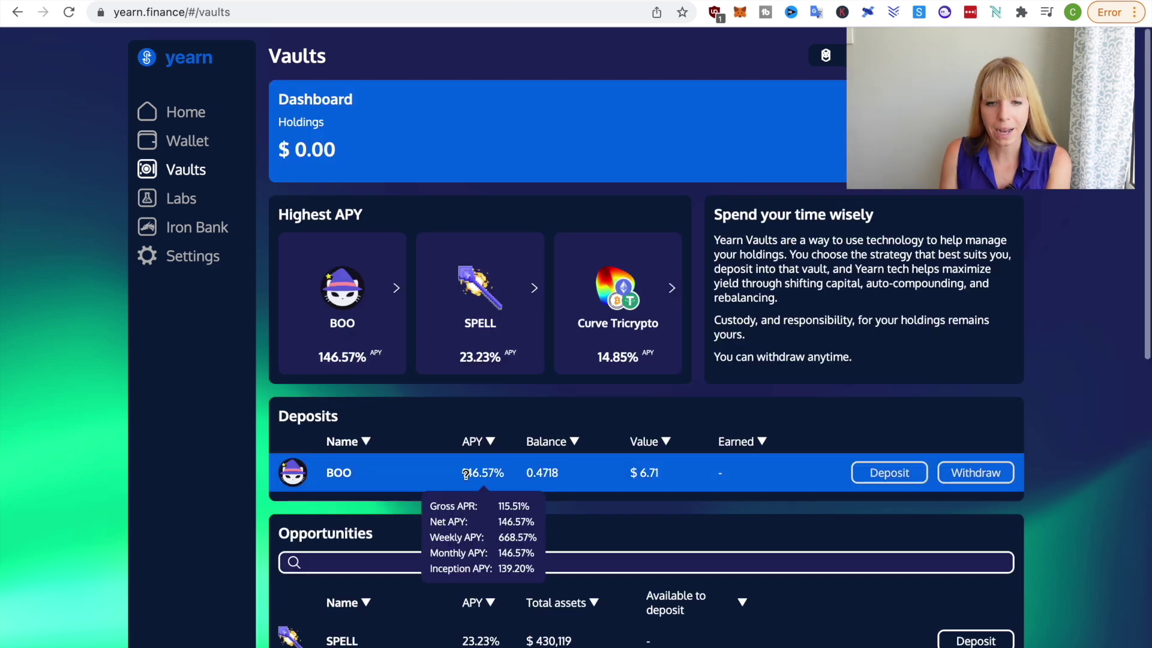
Open the Withdraw form on the BOO row in the Deposits section.
scroll(722, 510, "down", 2)
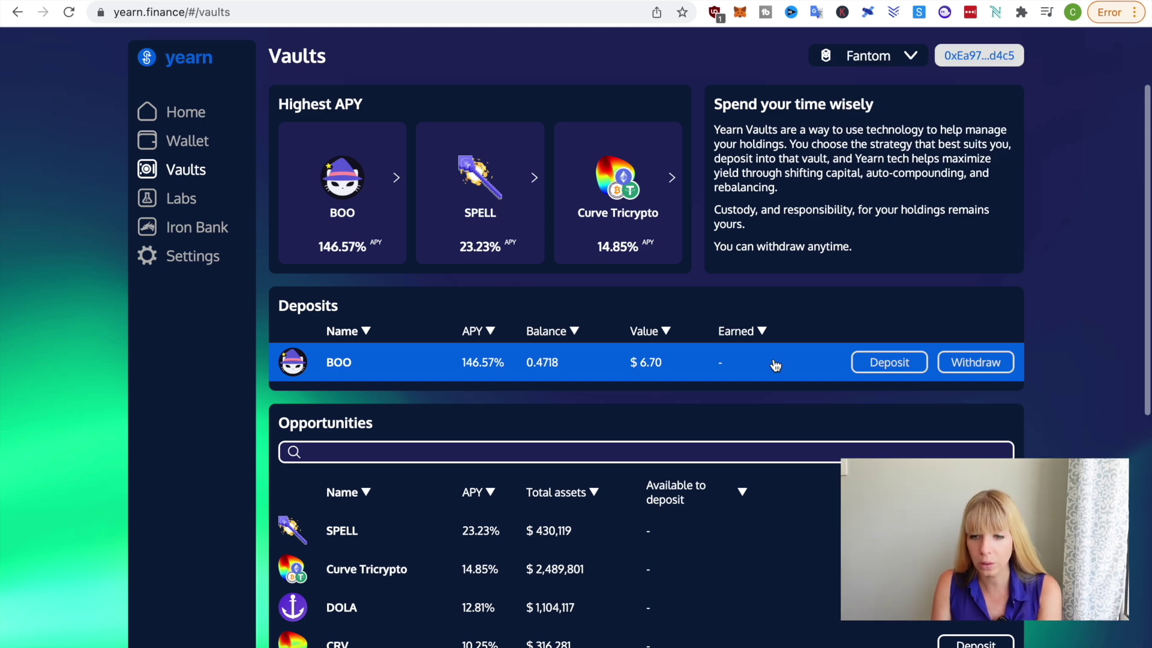
left_click(987, 362)
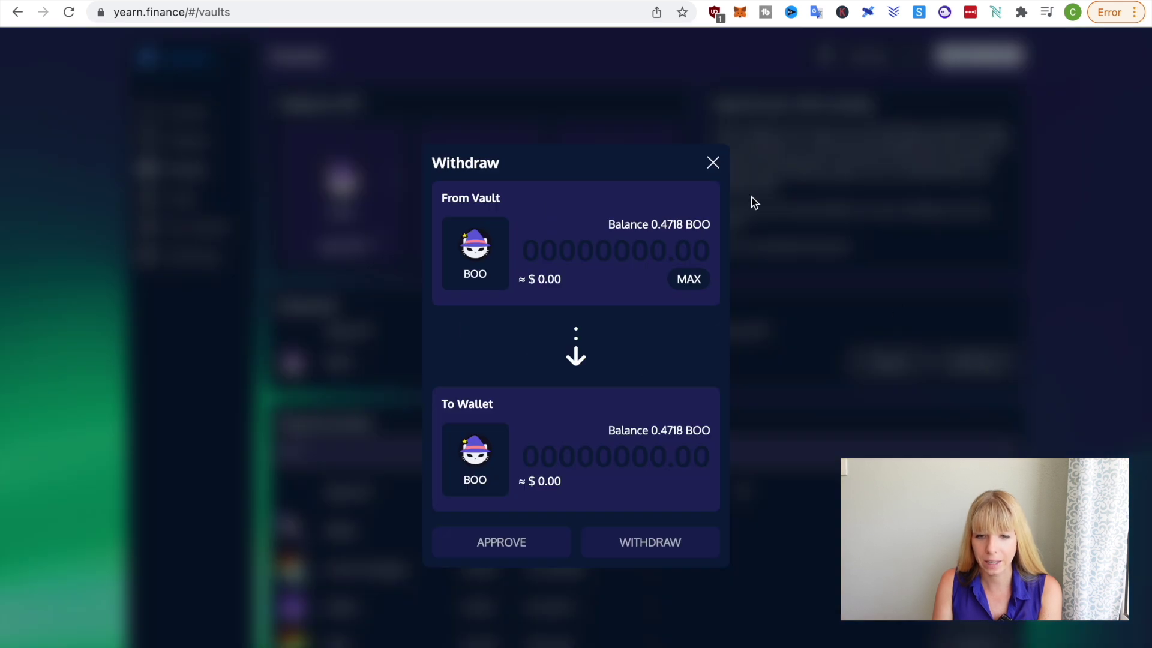
Fill the maximum 0.4718 BOO on the vault's Withdraw tab without submitting, then return to Vaults.
key("Escape")
left_click(478, 362)
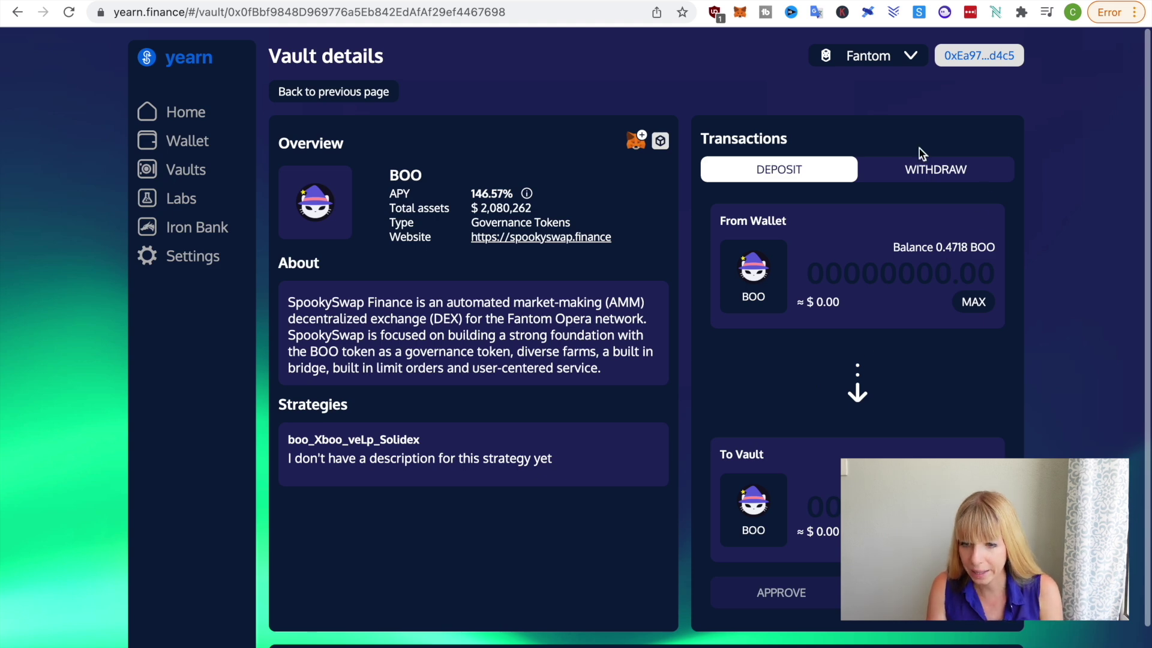
left_click(940, 174)
scroll(1044, 258, "down", 1)
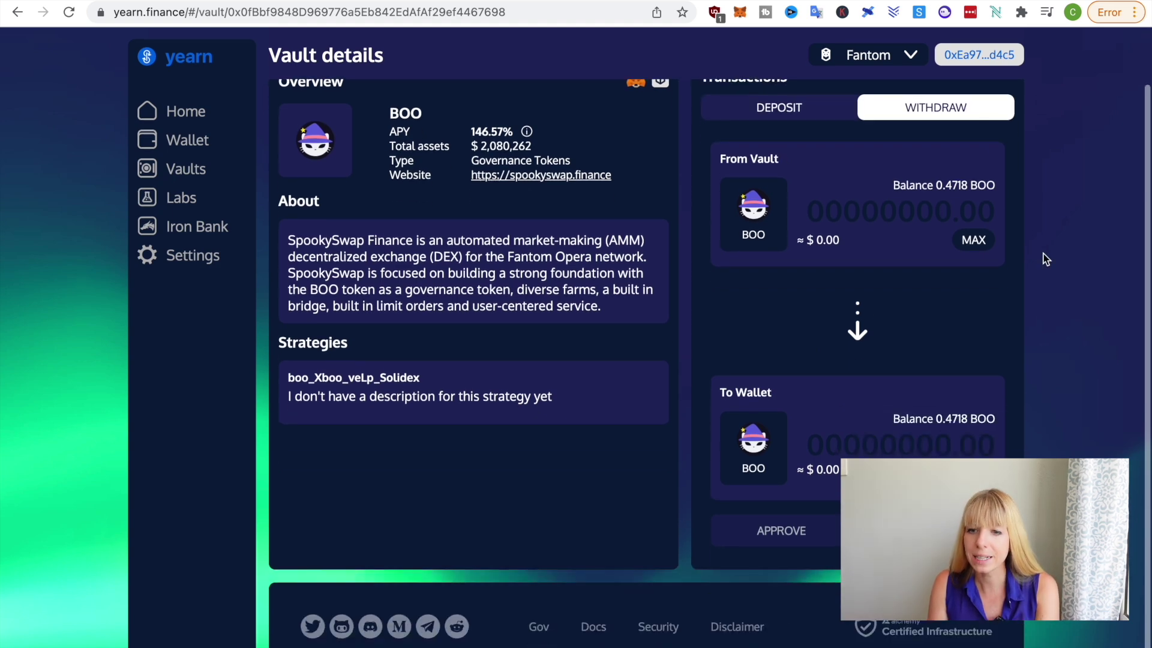
scroll(898, 325, "up", 1)
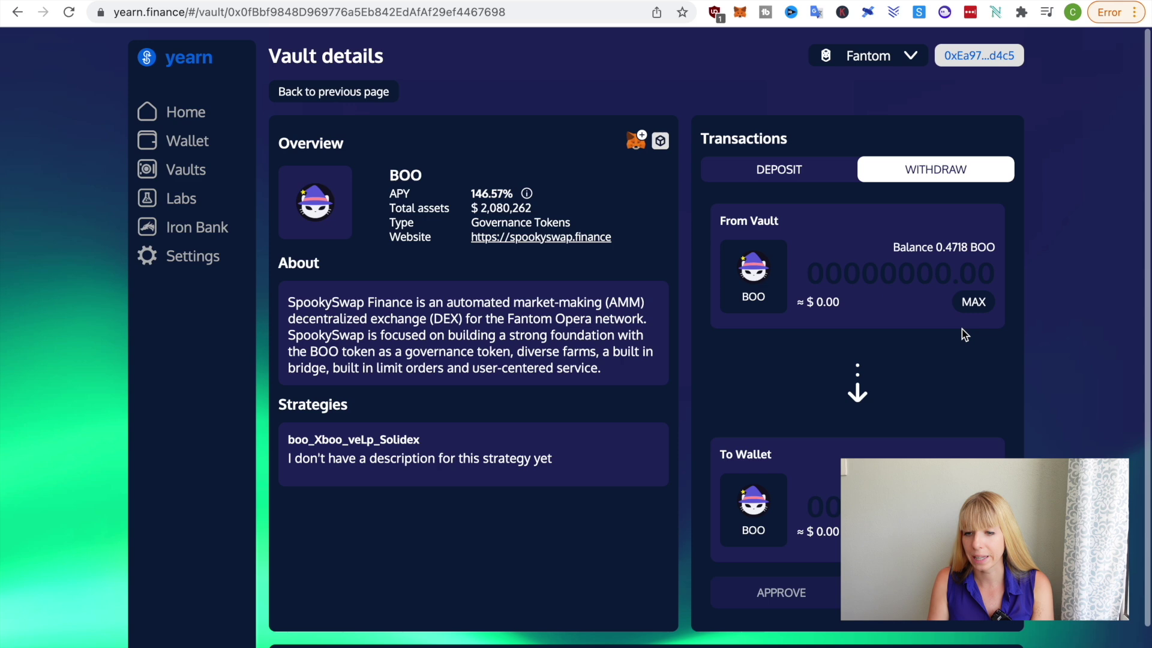
left_click(972, 302)
scroll(900, 456, "down", 1)
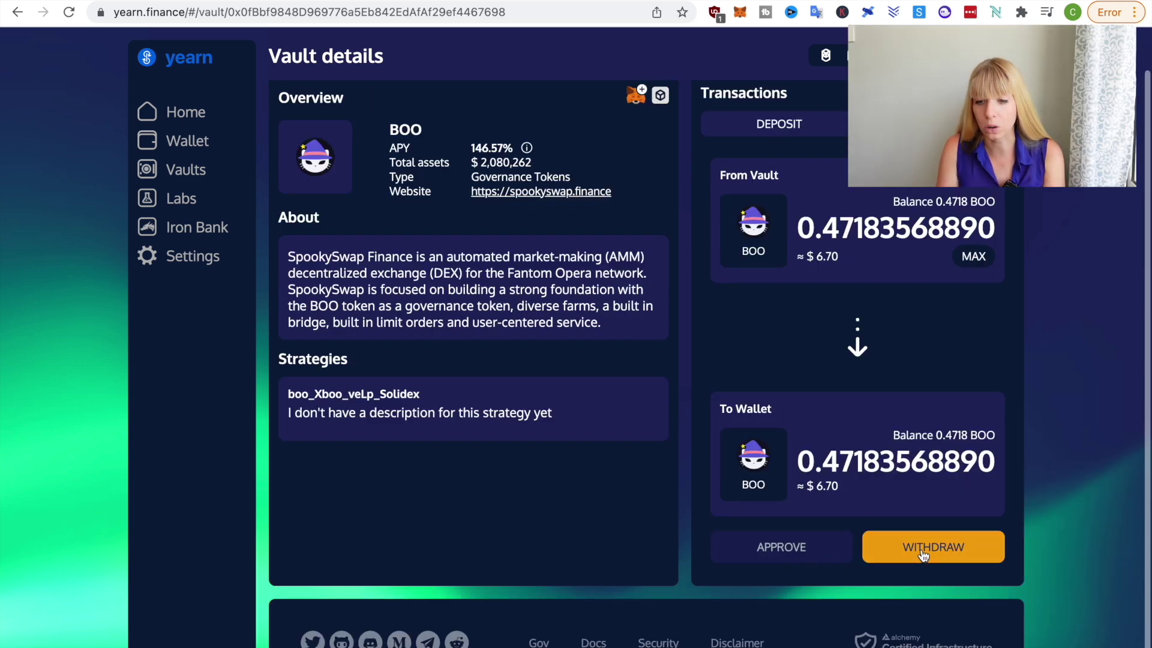
scroll(1031, 496, "up", 1)
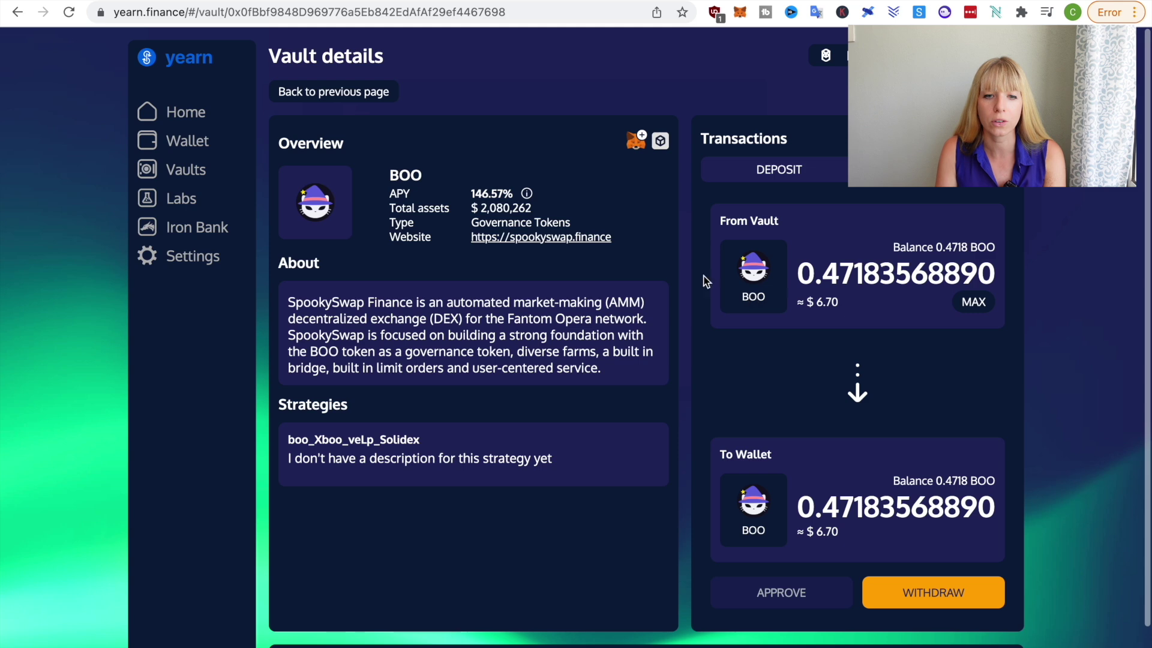
left_click(312, 91)
scroll(731, 360, "down", 6)
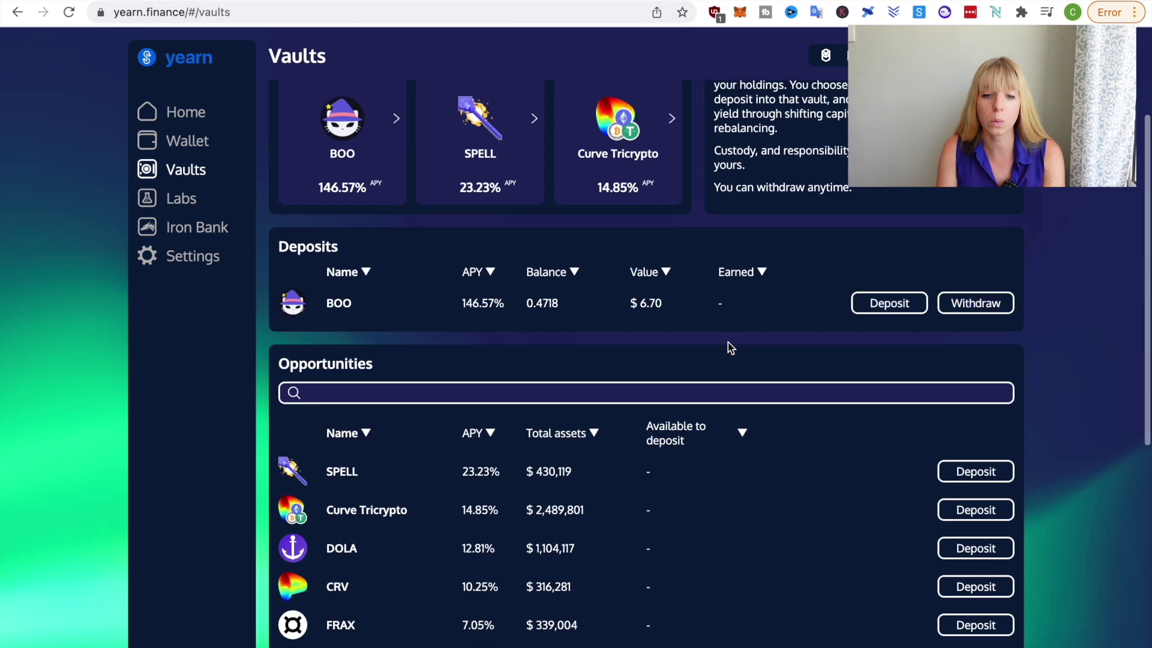